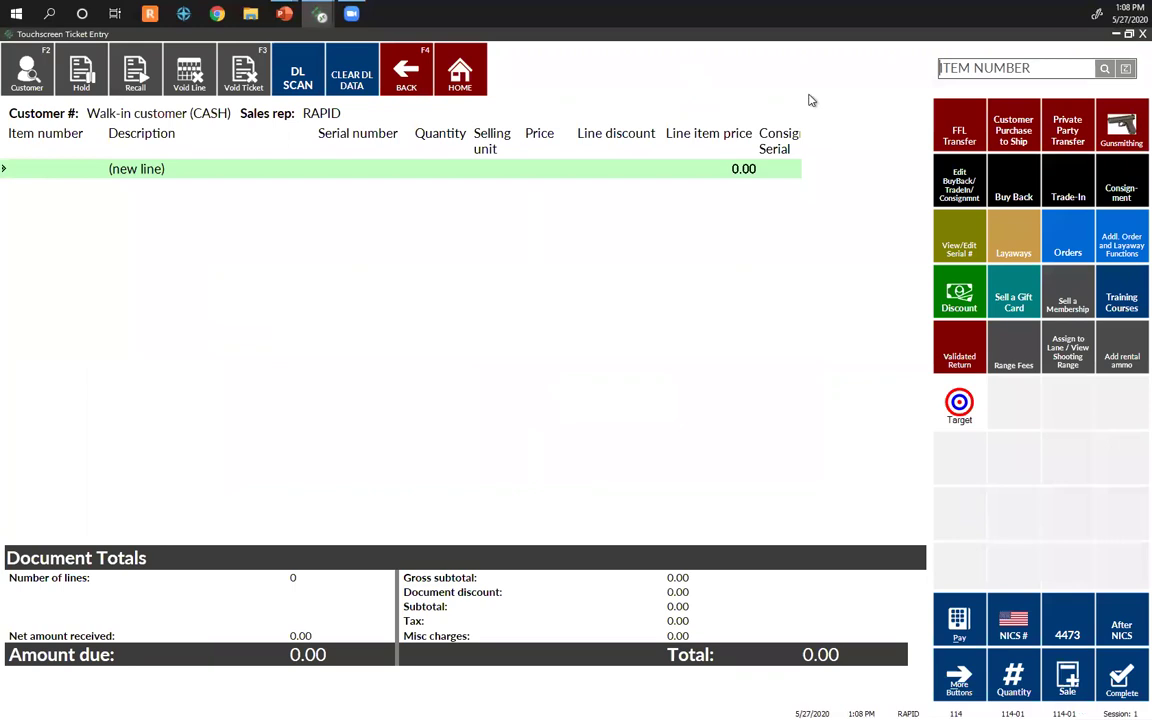
Step: Add item 205 as one hour of 100 Yard Range, with two free targets and an eye/ear rental (27.00)
type("205")
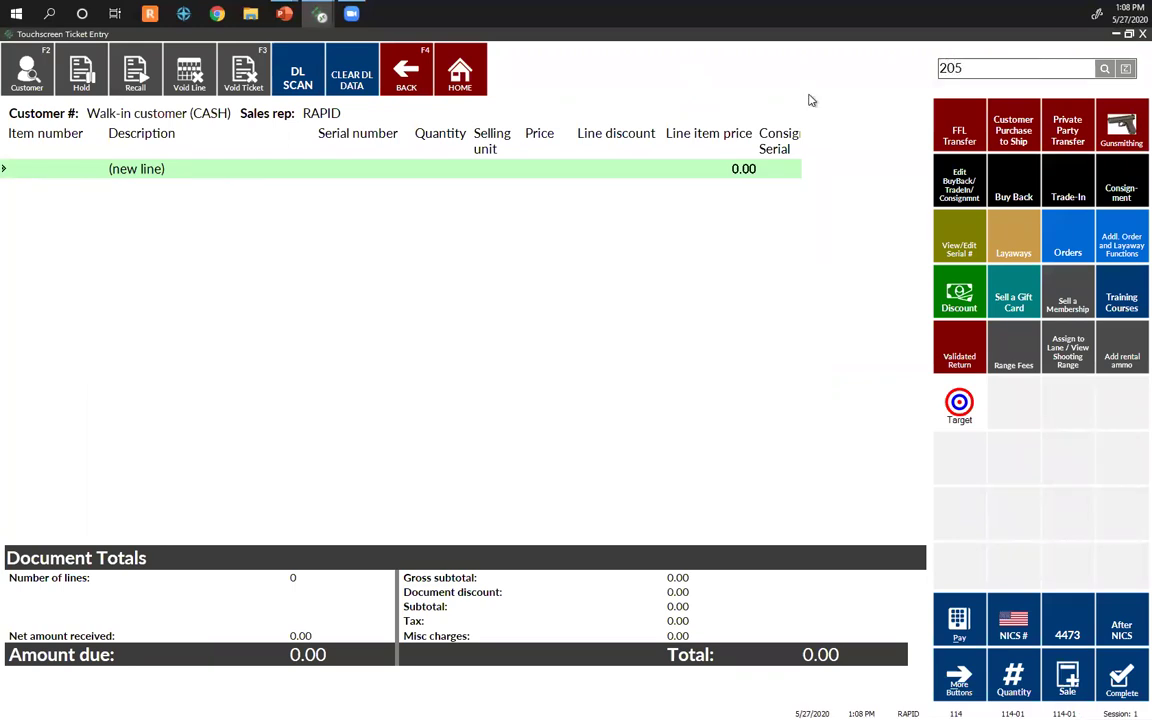
key("Return")
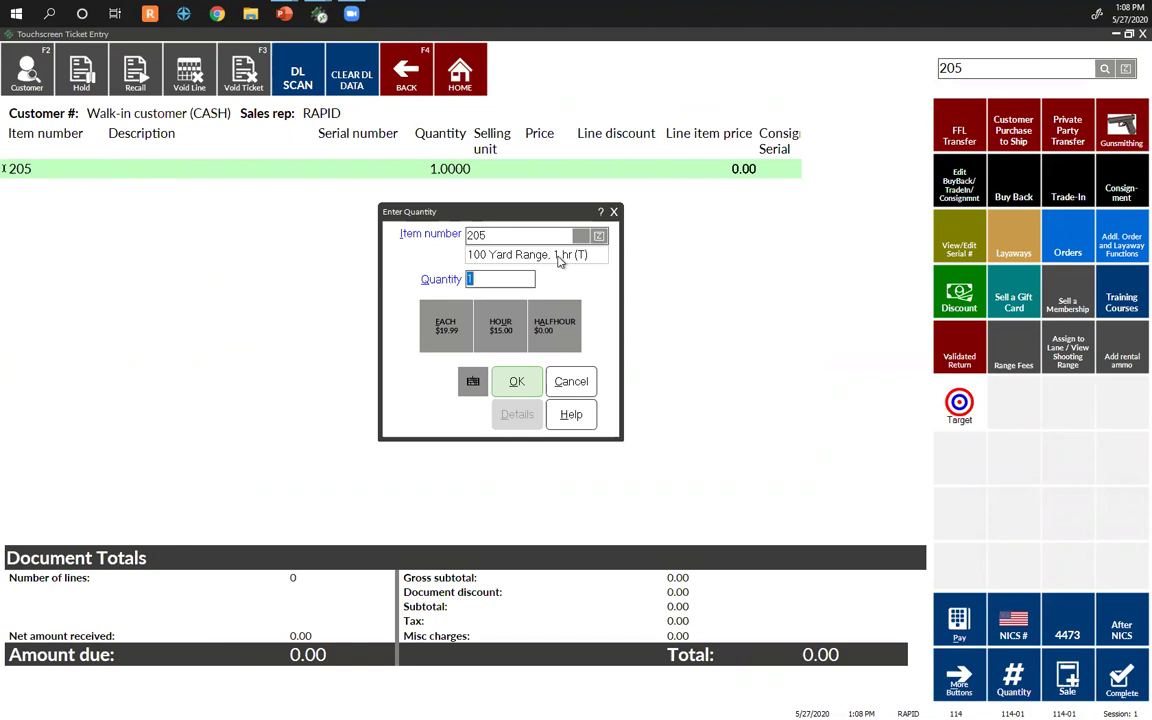
left_click(507, 327)
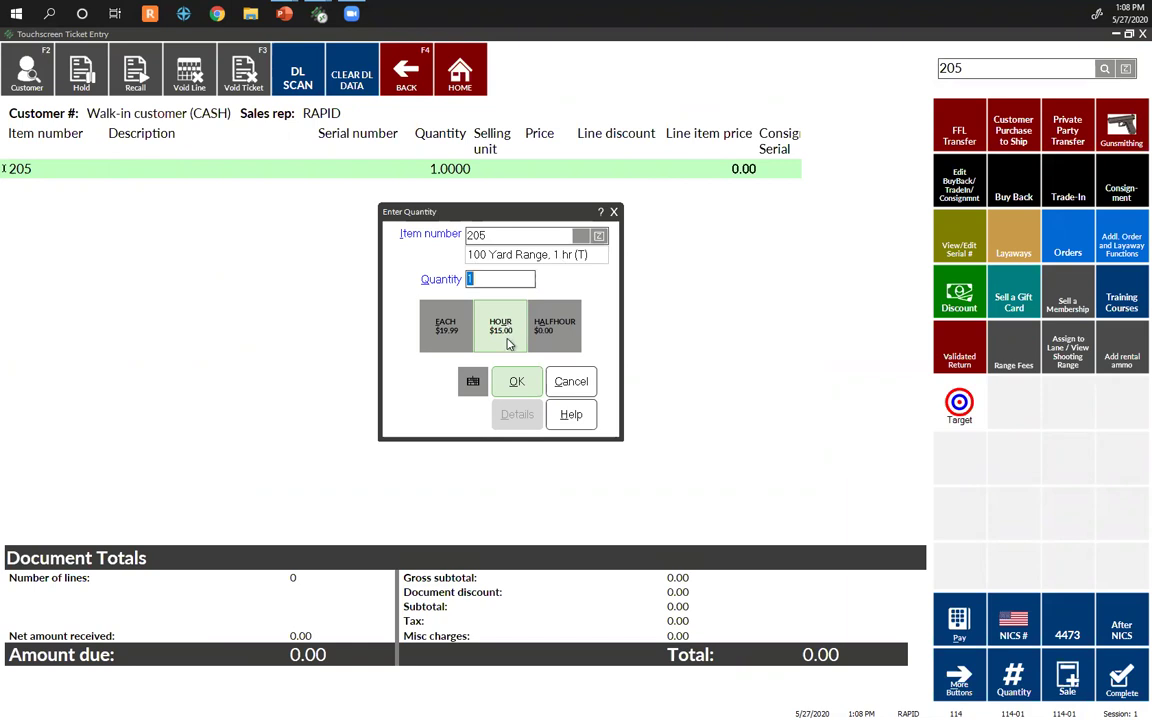
left_click(512, 383)
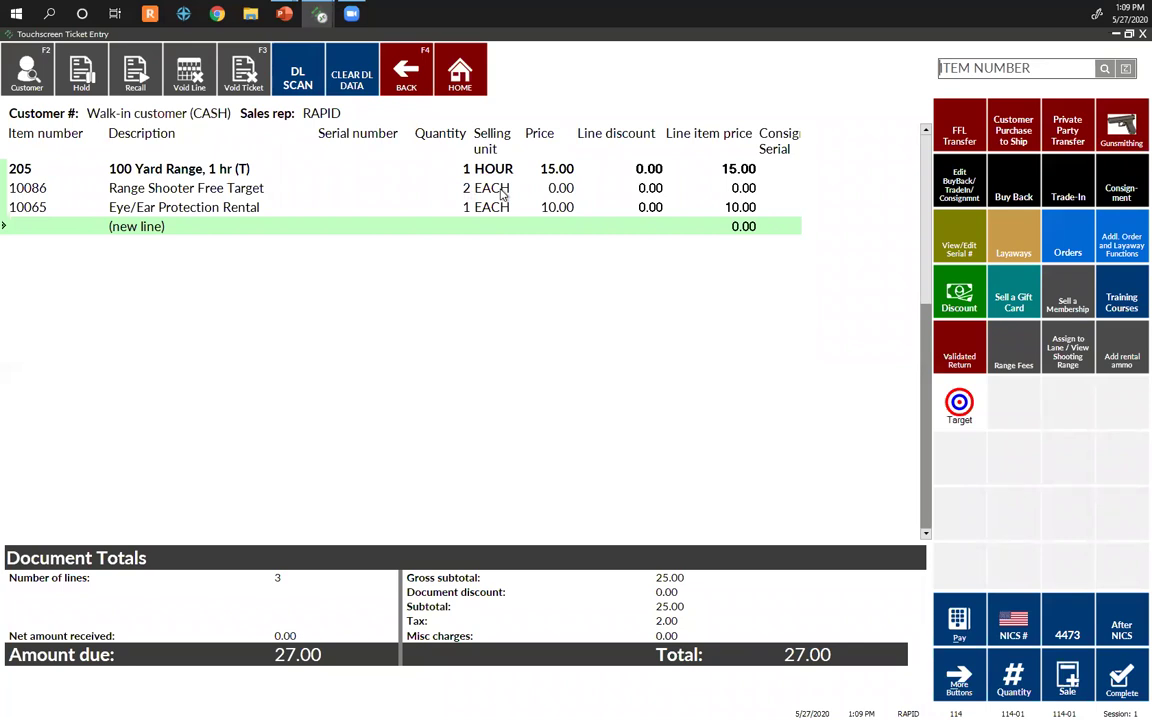
Step: Add Official NRA Targets at 3.99 to the ticket
left_click(503, 190)
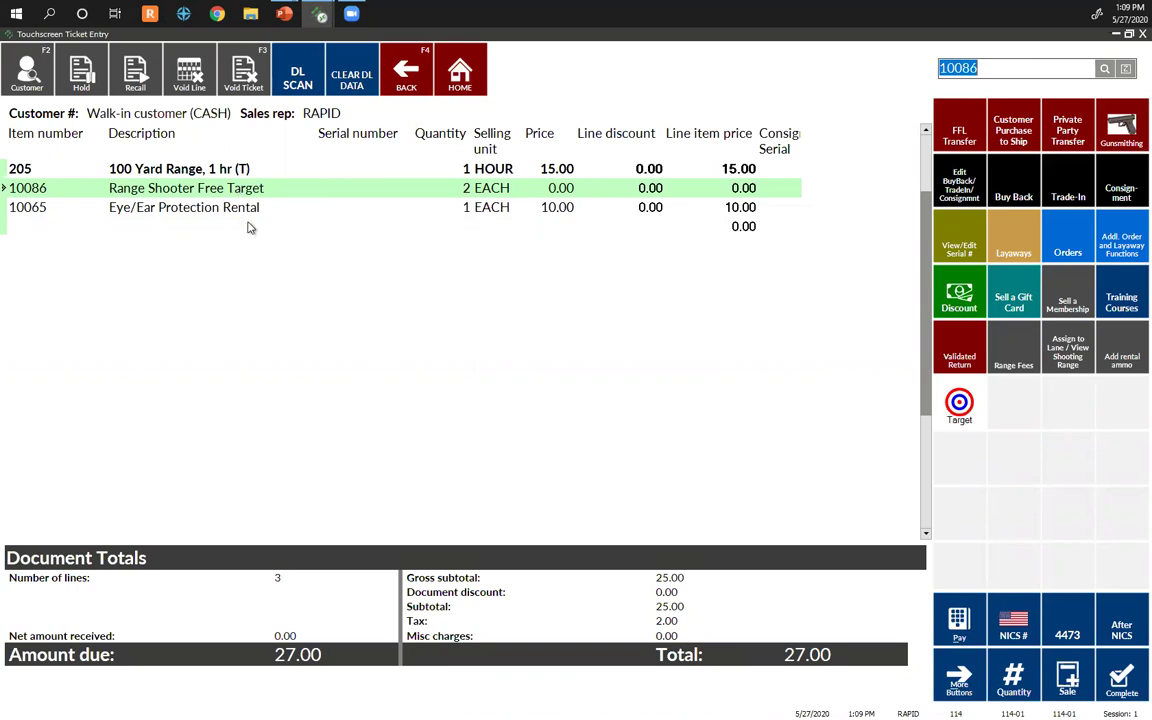
left_click(250, 227)
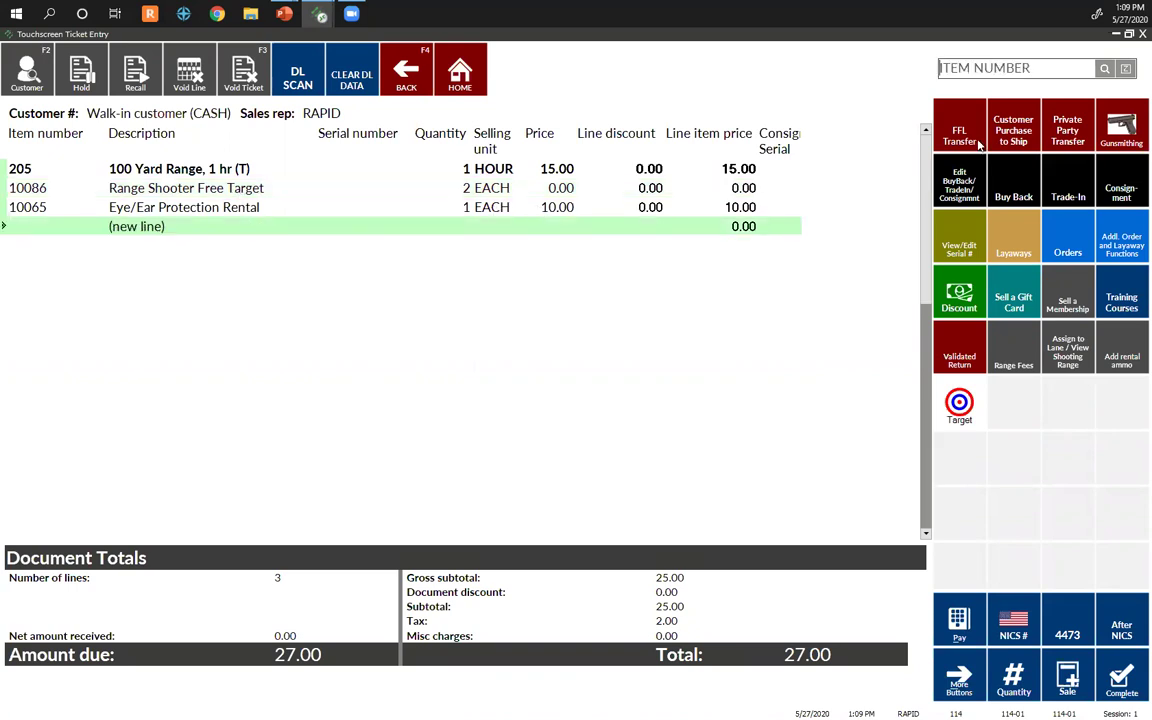
left_click(1126, 69)
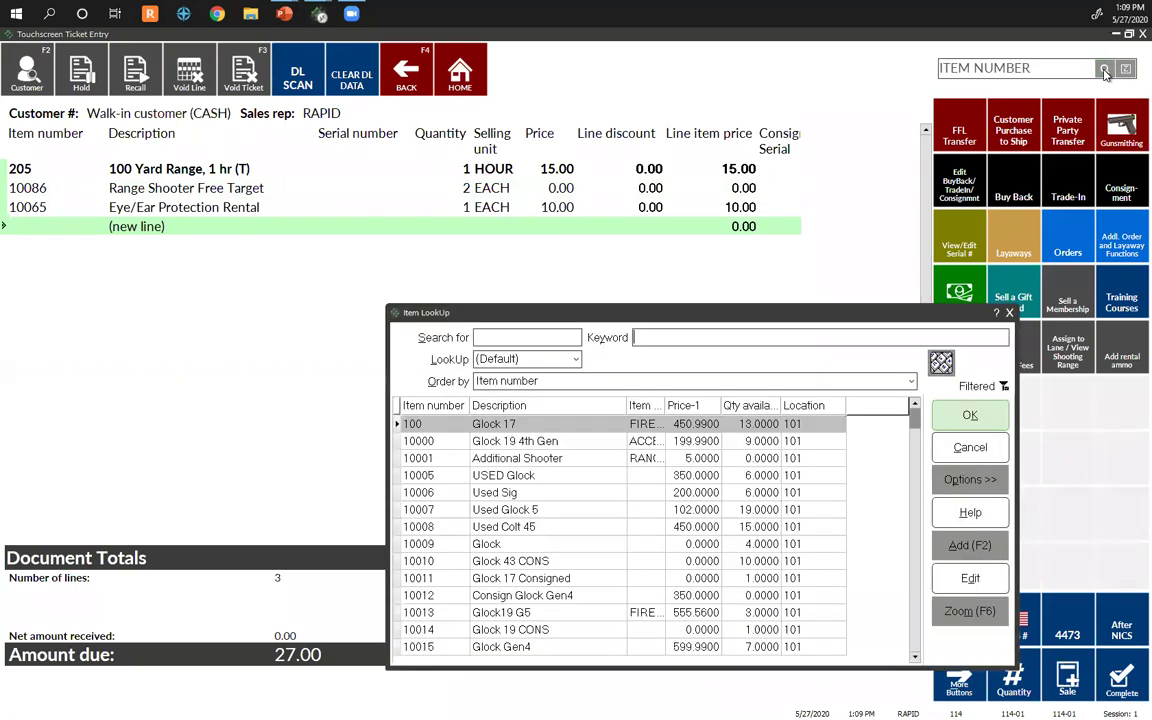
left_click(912, 285)
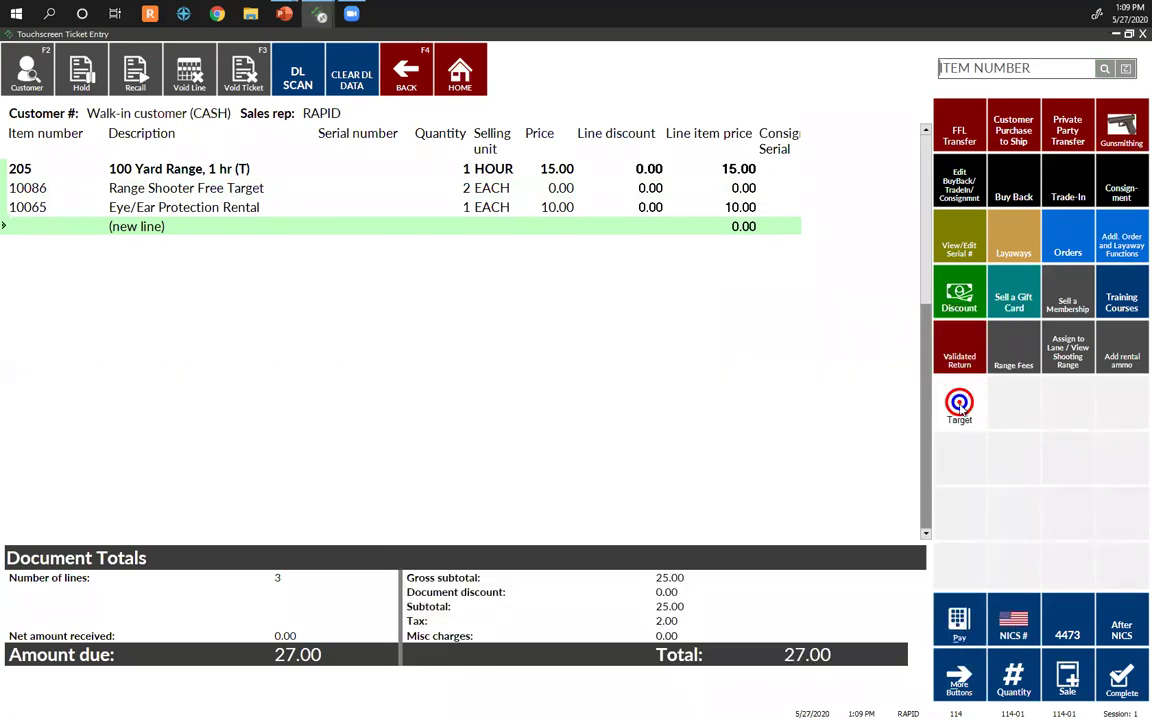
left_click(958, 404)
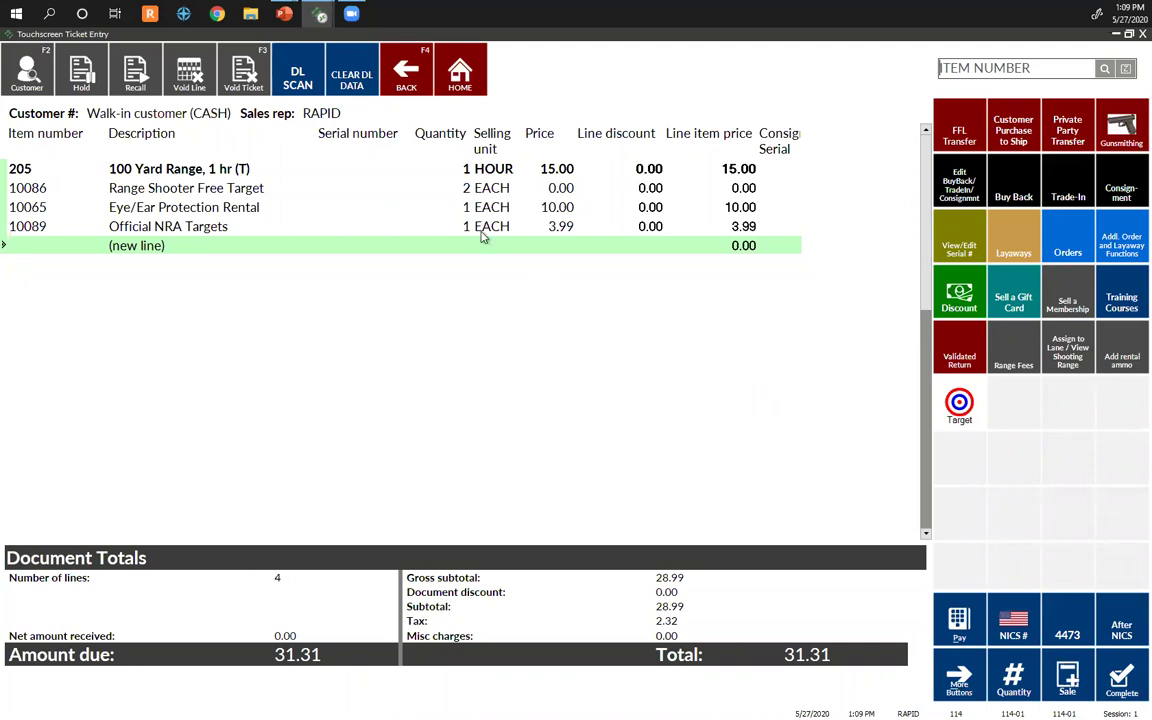
Step: Void the Eye/Ear Protection Rental line, bringing the total to 20.51
left_click(430, 207)
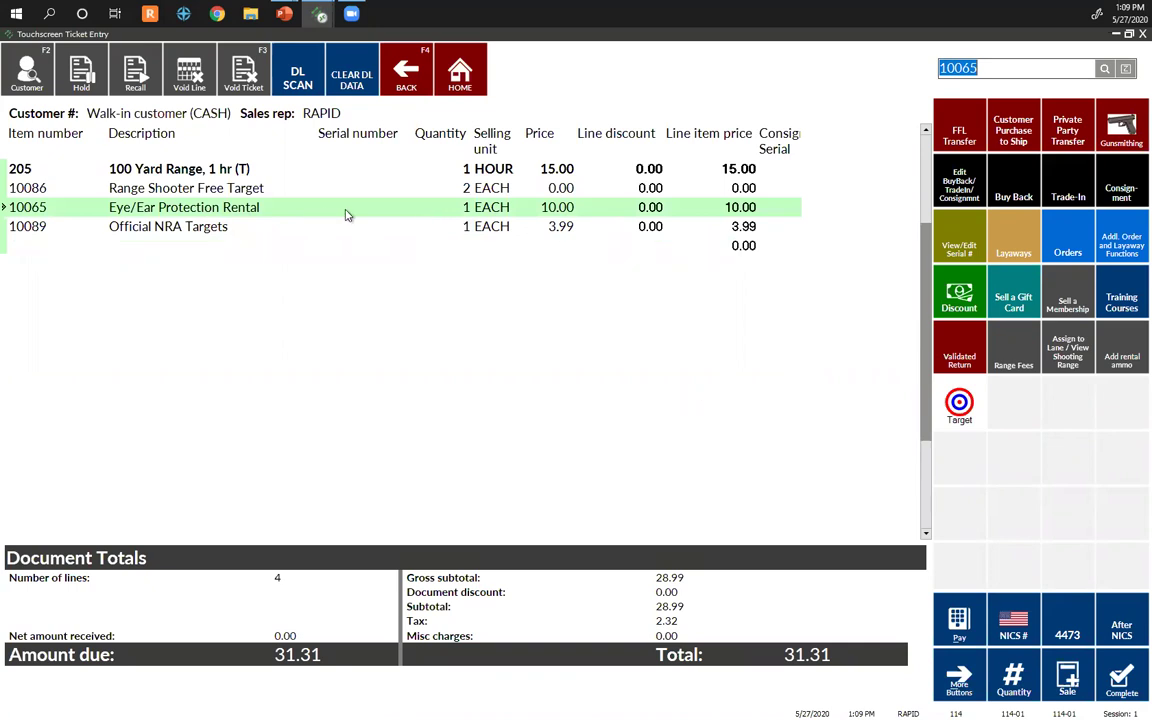
left_click(180, 80)
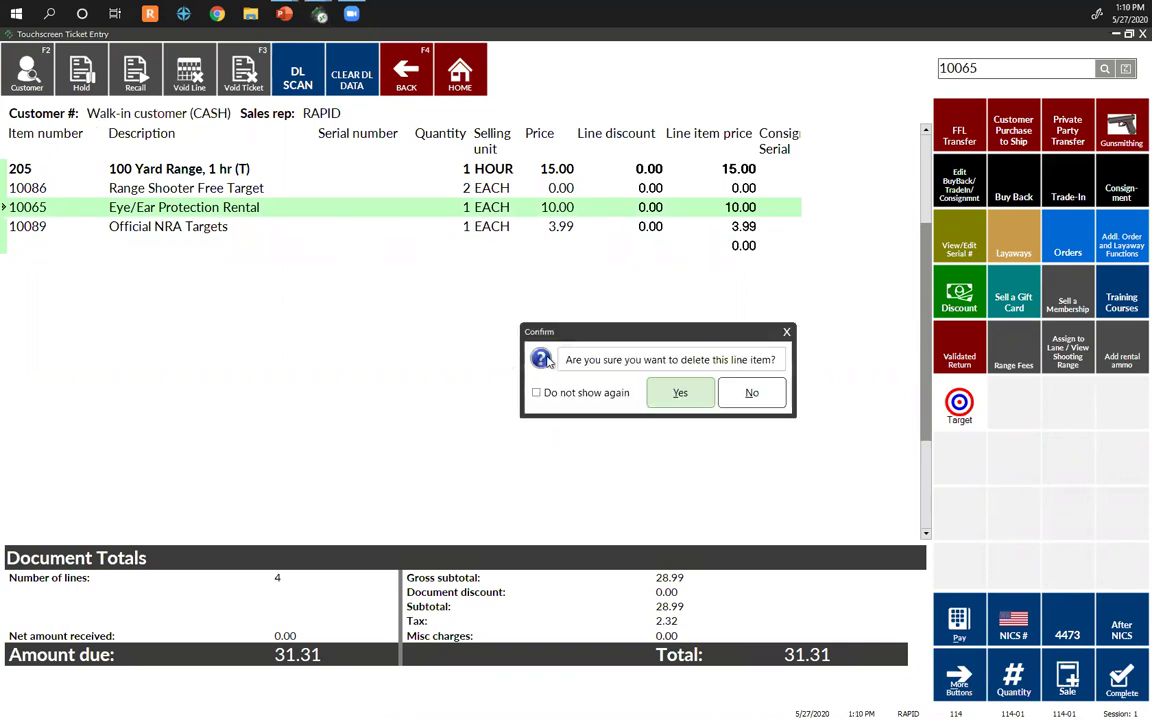
left_click(674, 393)
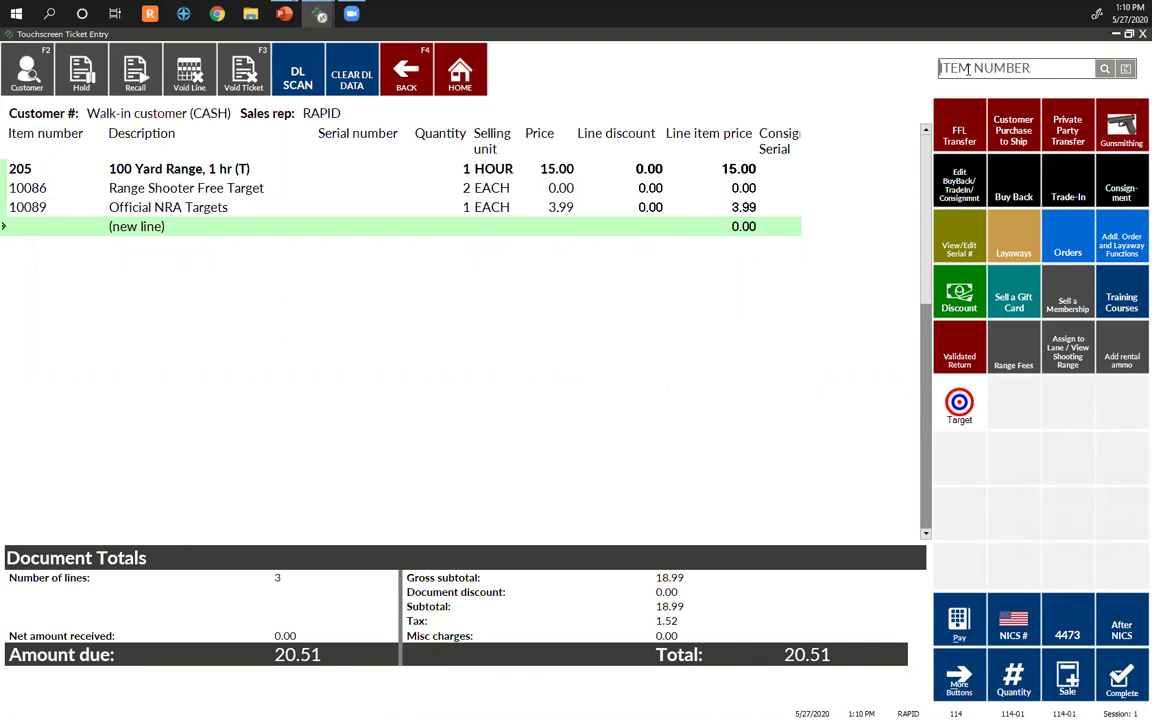
Step: Add Glock 43 (10103) with serial ABCD8347, accepting warranty and gun case, declining the ammo
type("10103")
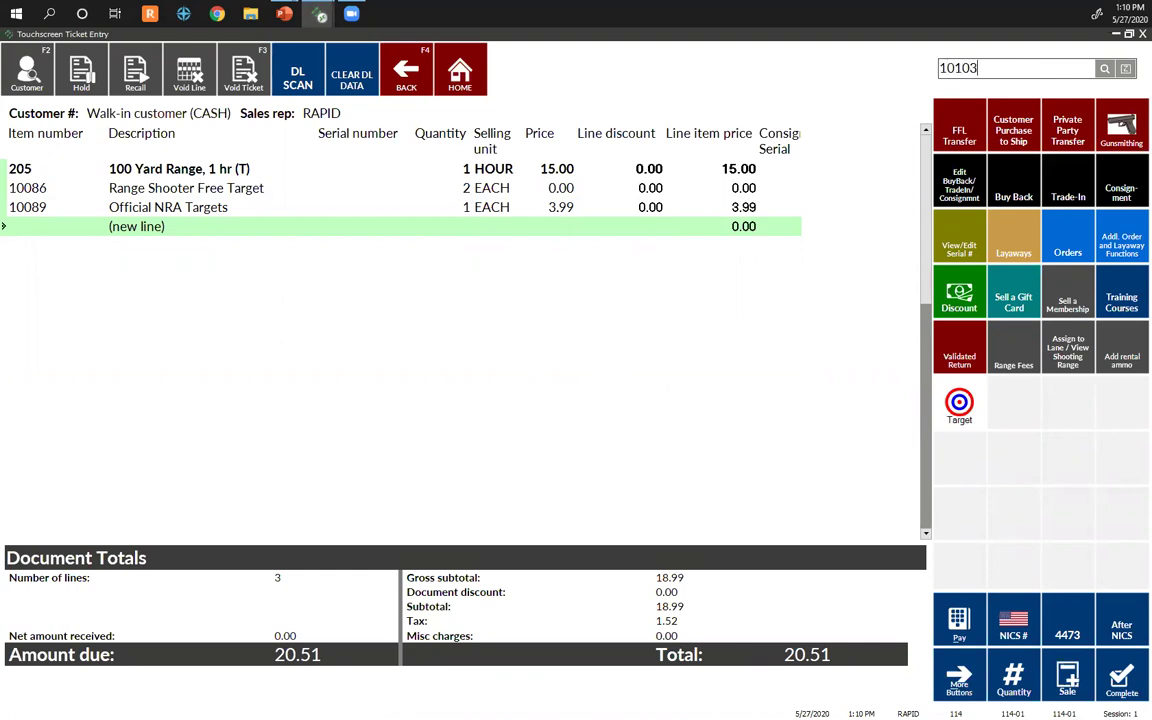
key("Return")
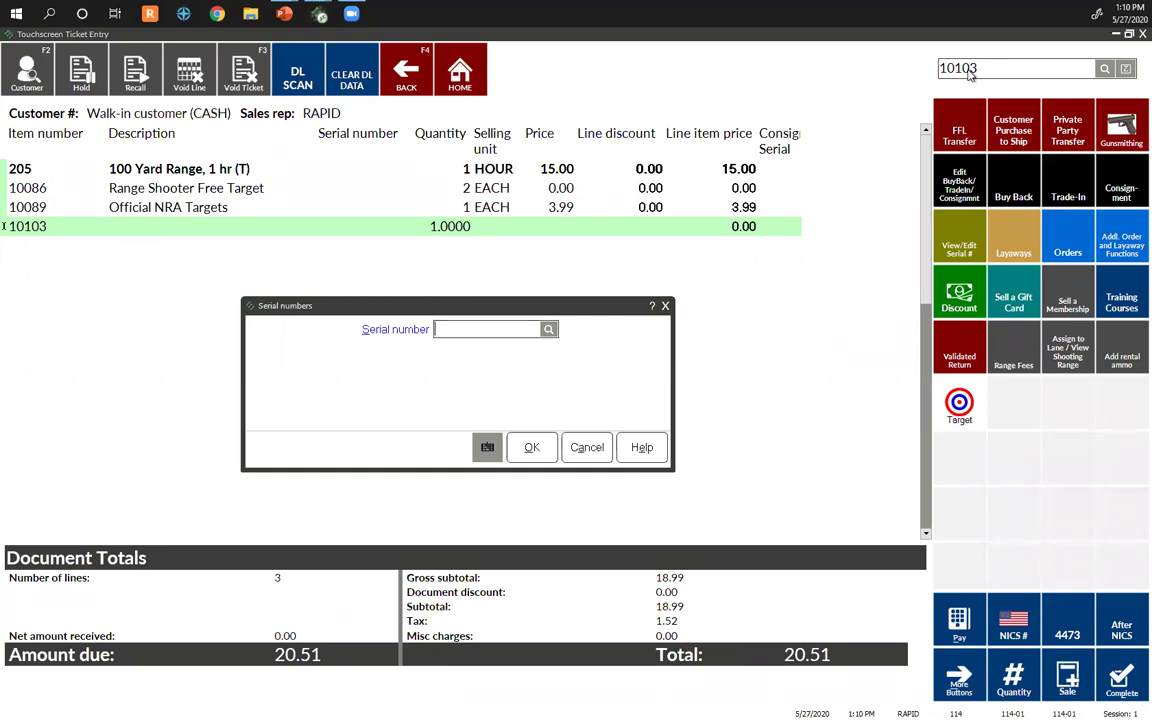
key("Return")
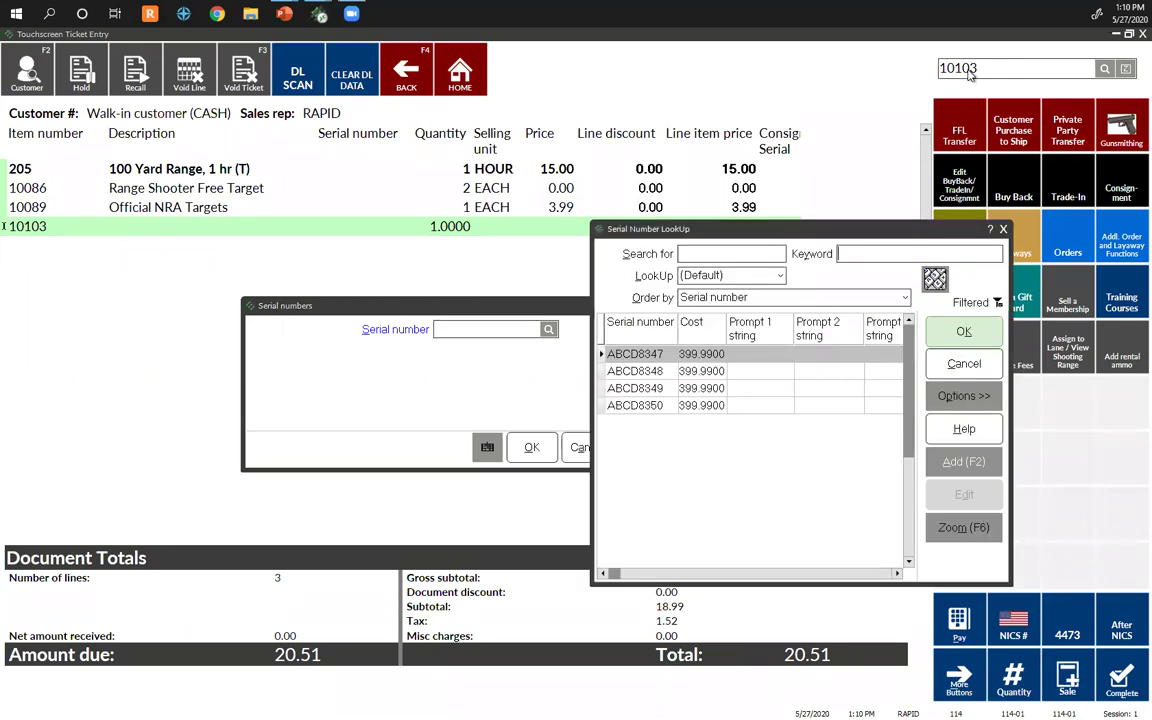
key("Return")
key("Return")
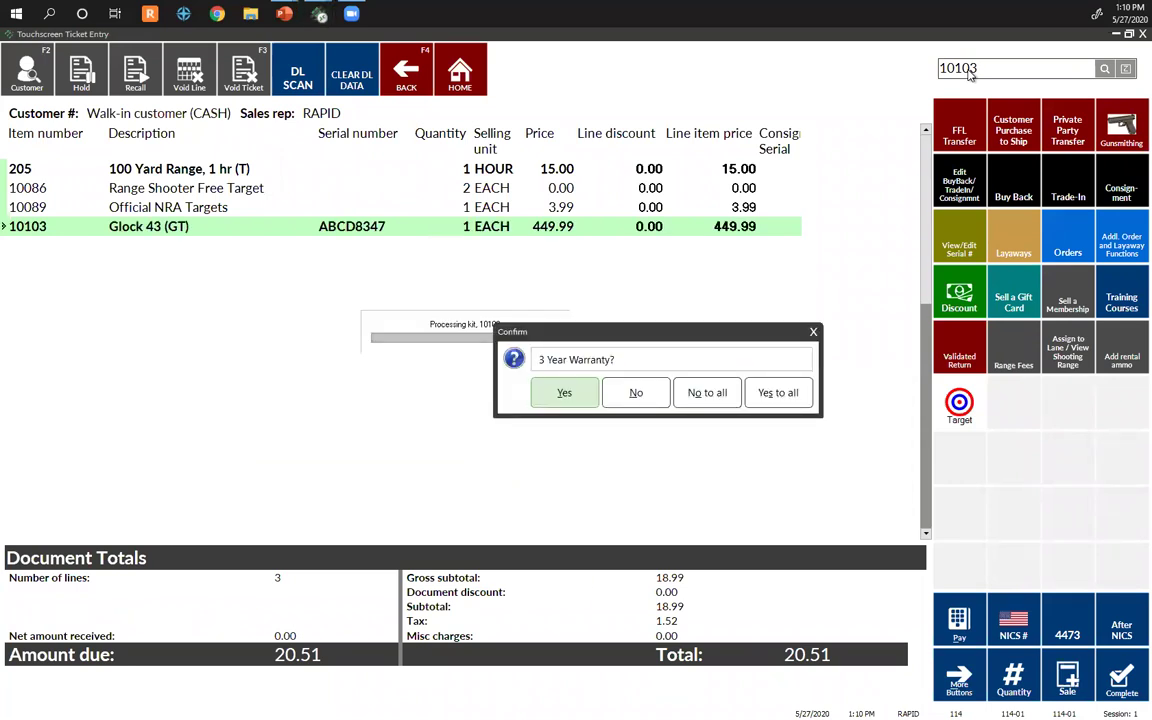
left_click(580, 398)
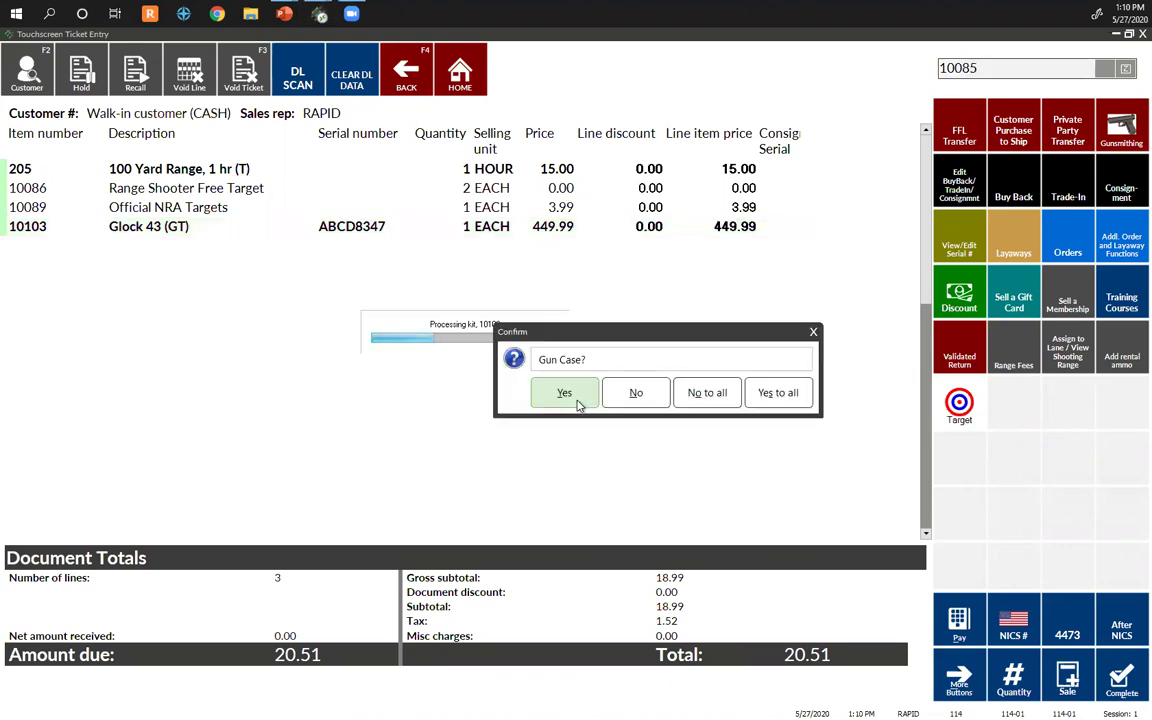
left_click(577, 404)
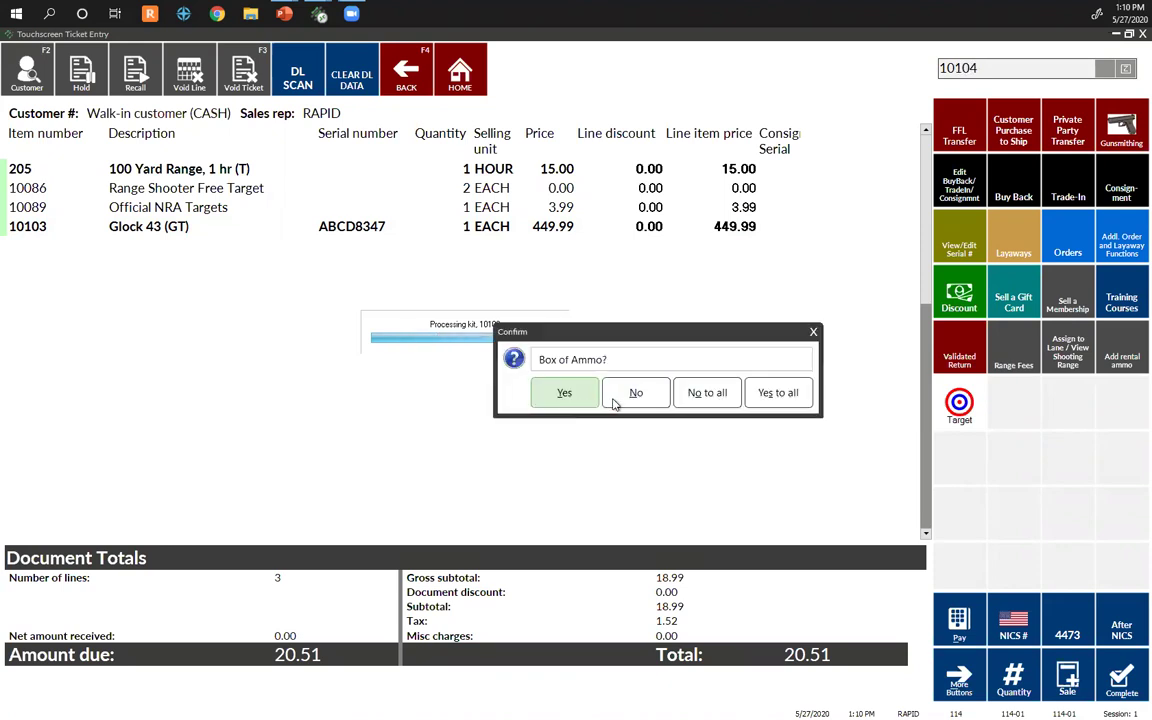
left_click(613, 400)
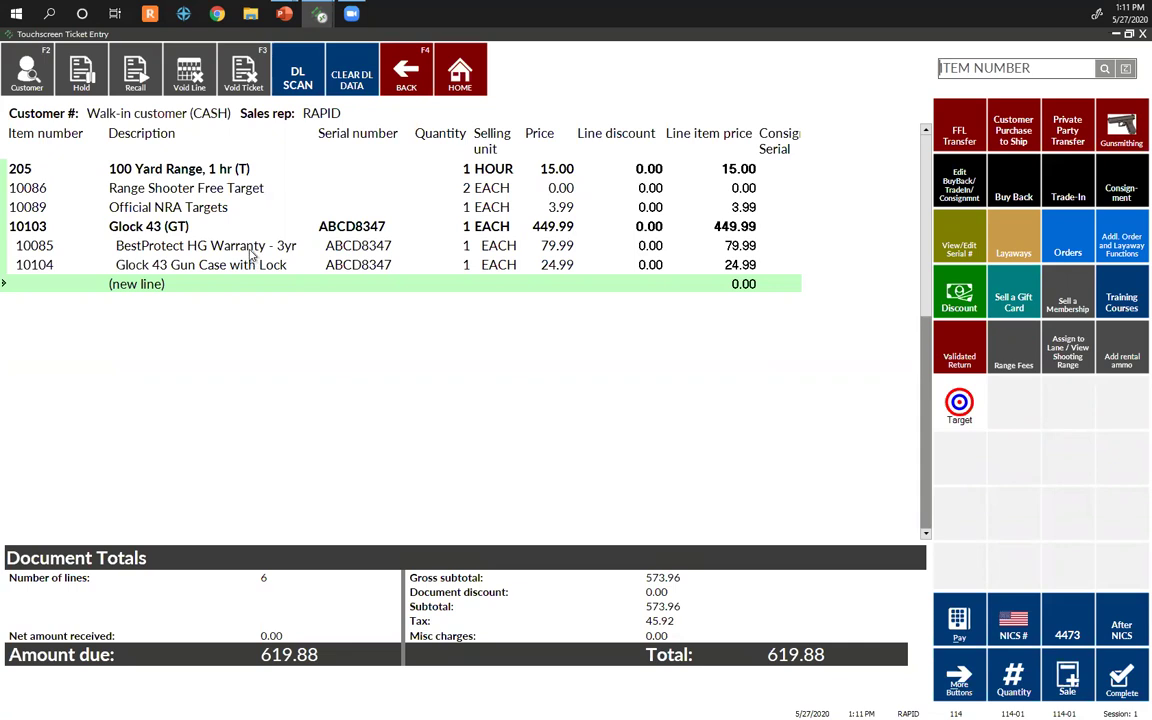
left_click(250, 250)
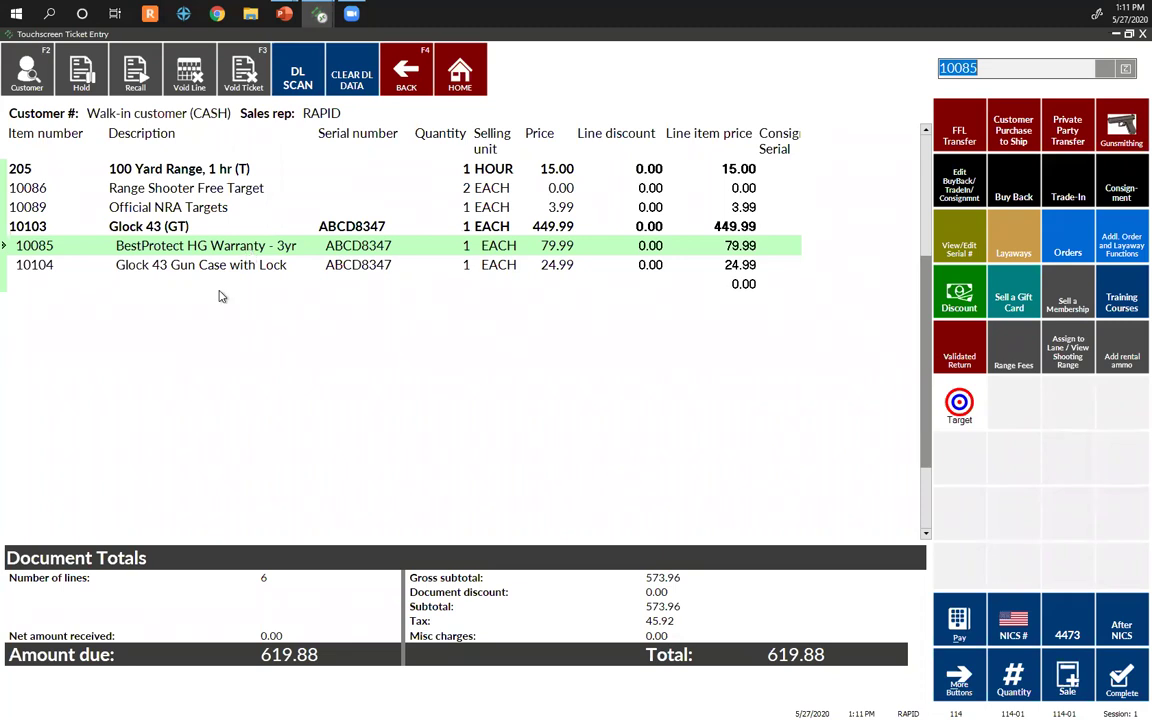
left_click(221, 288)
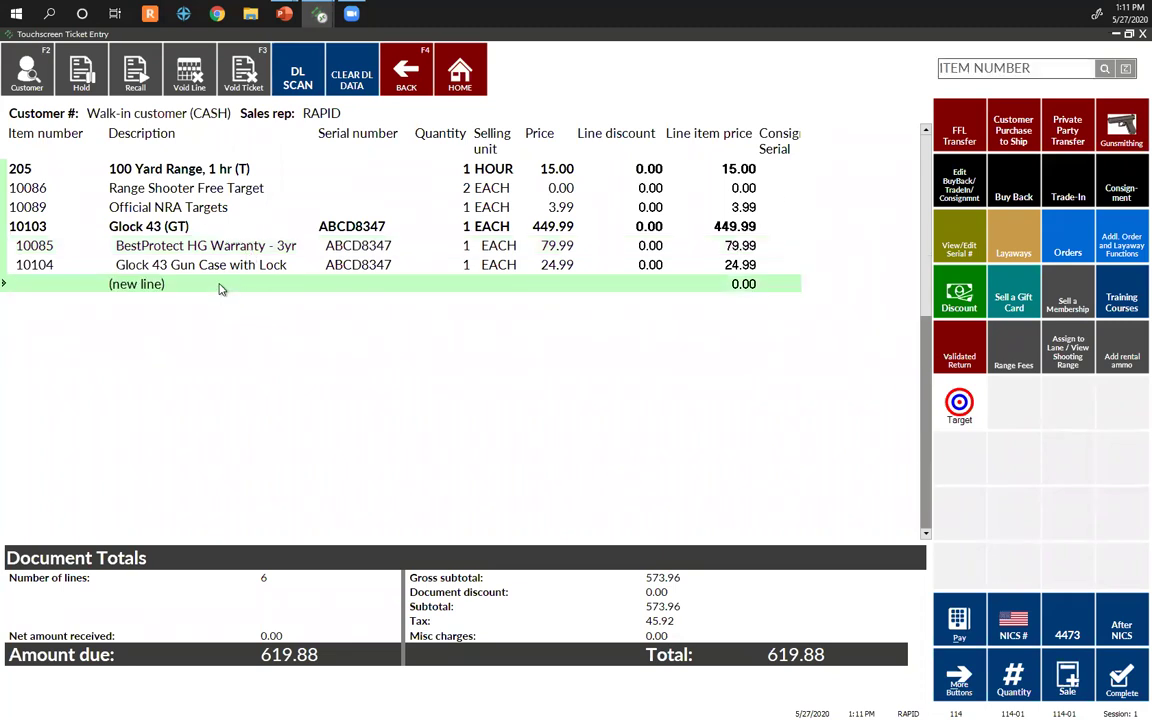
left_click(980, 67)
Step: Add the Dads & Grads Package (10087), then open the ticket's 4473 fields from its line
type("10087")
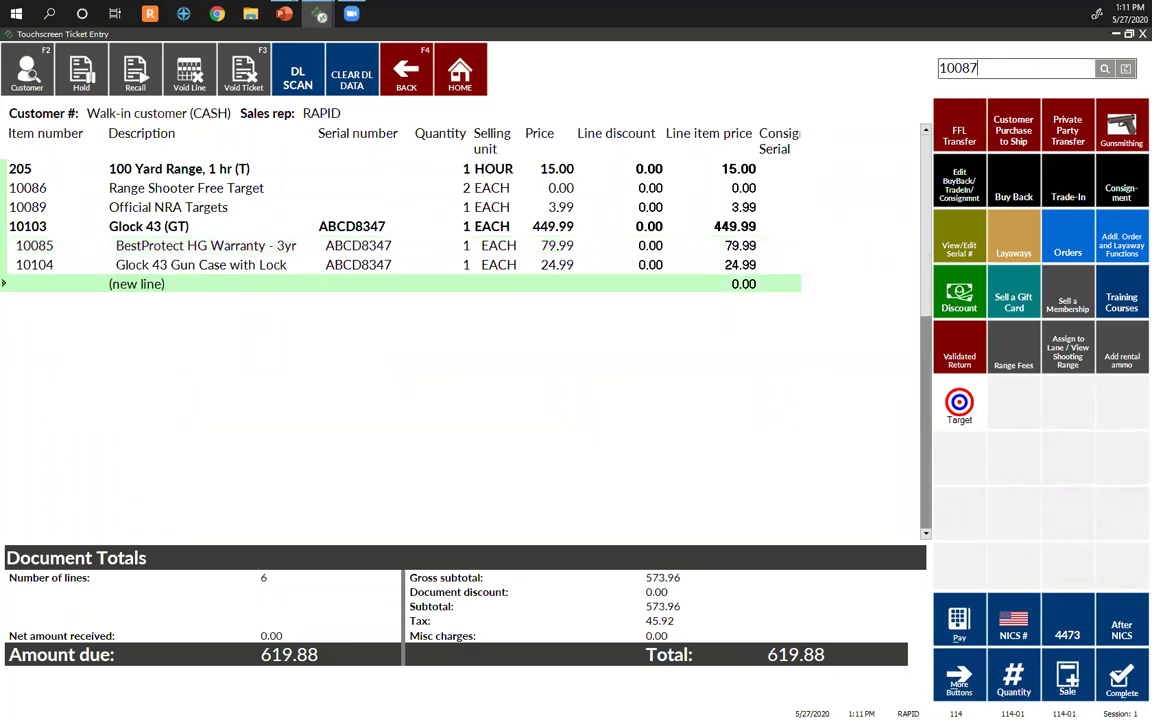
key("Return")
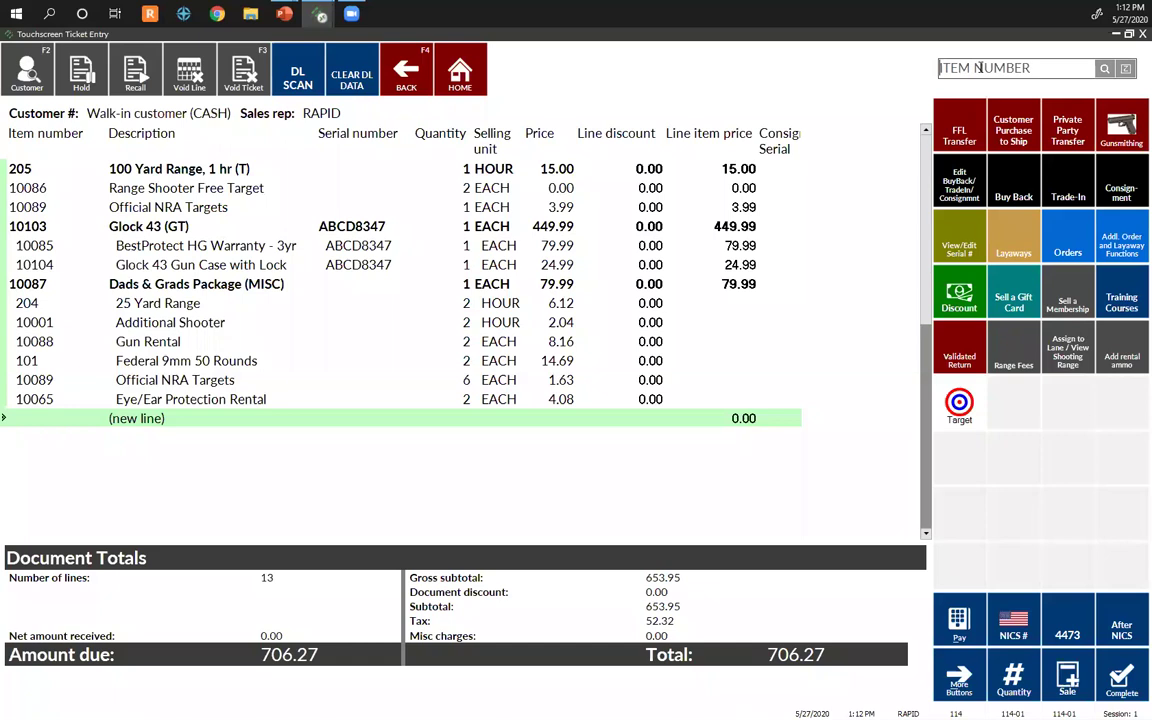
left_click(562, 288)
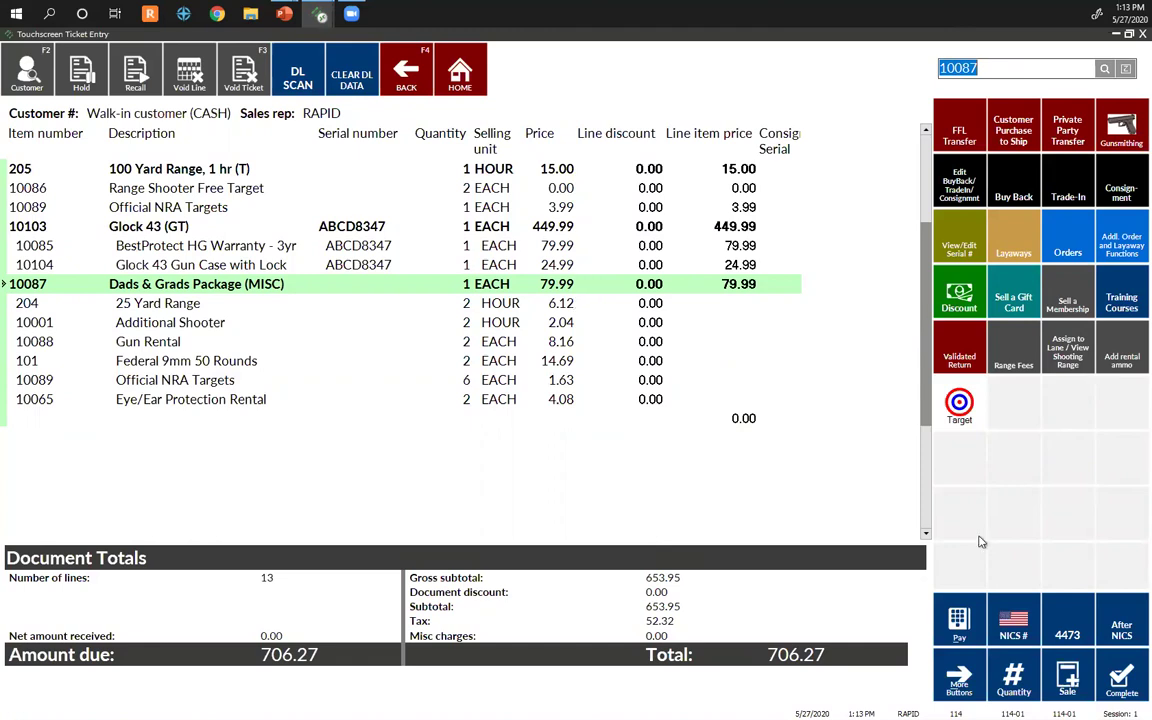
left_click(1068, 636)
Step: Record the NICS / DROS number in the ticket's 4473 fields
left_click(542, 244)
type("N")
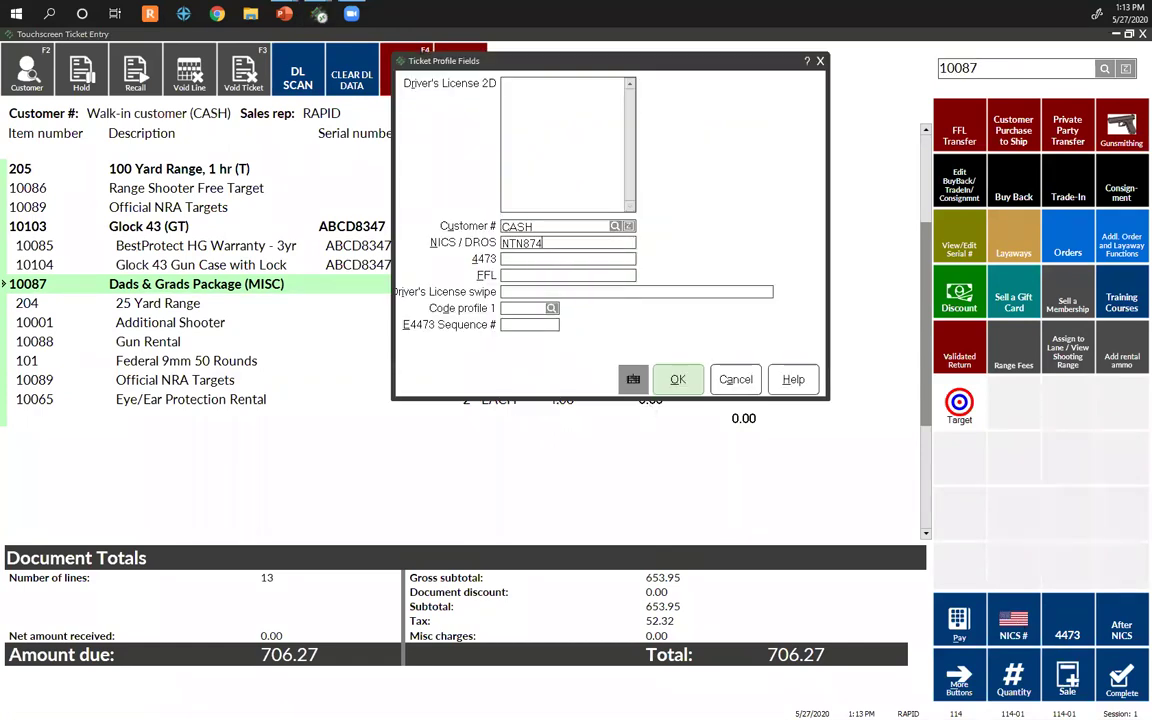
left_click(678, 379)
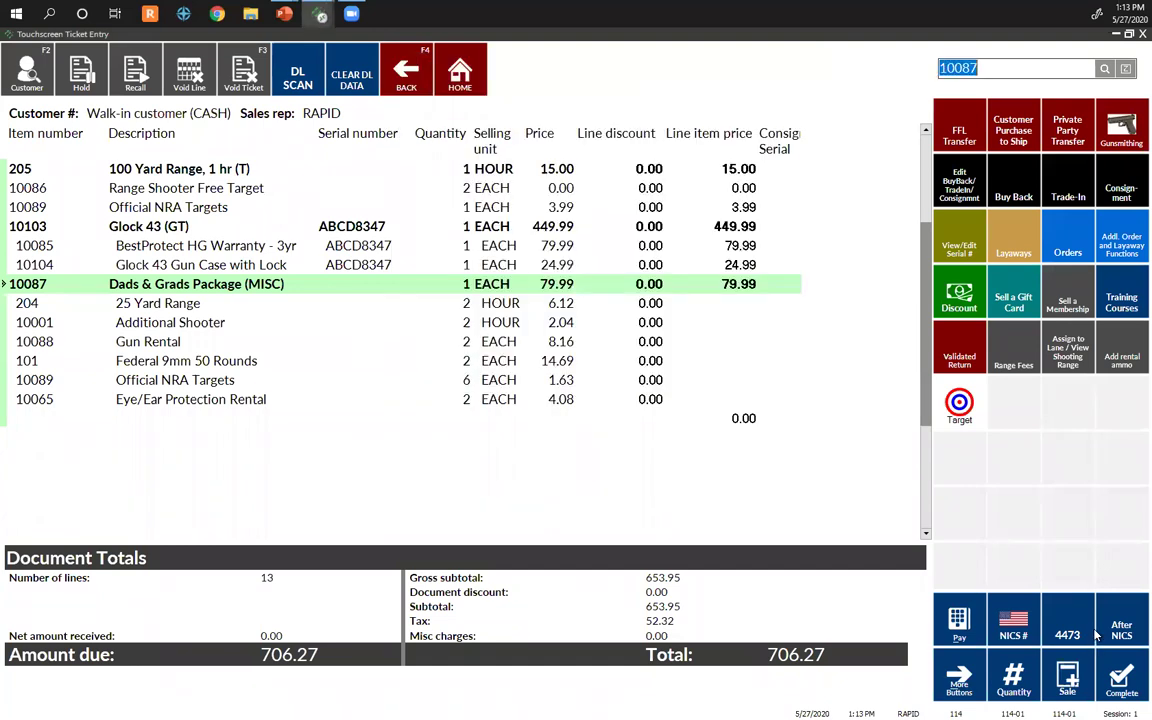
Step: Pay the full 706.27 balance in cash and dismiss the missing-address error
left_click(960, 624)
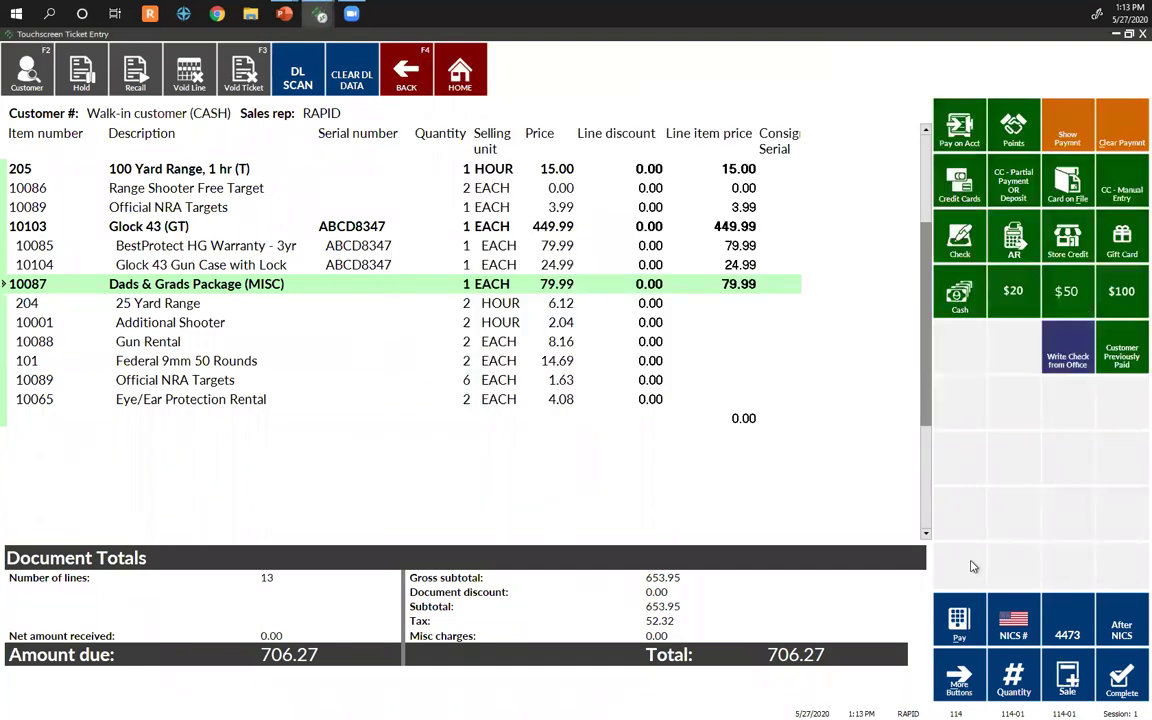
left_click(968, 306)
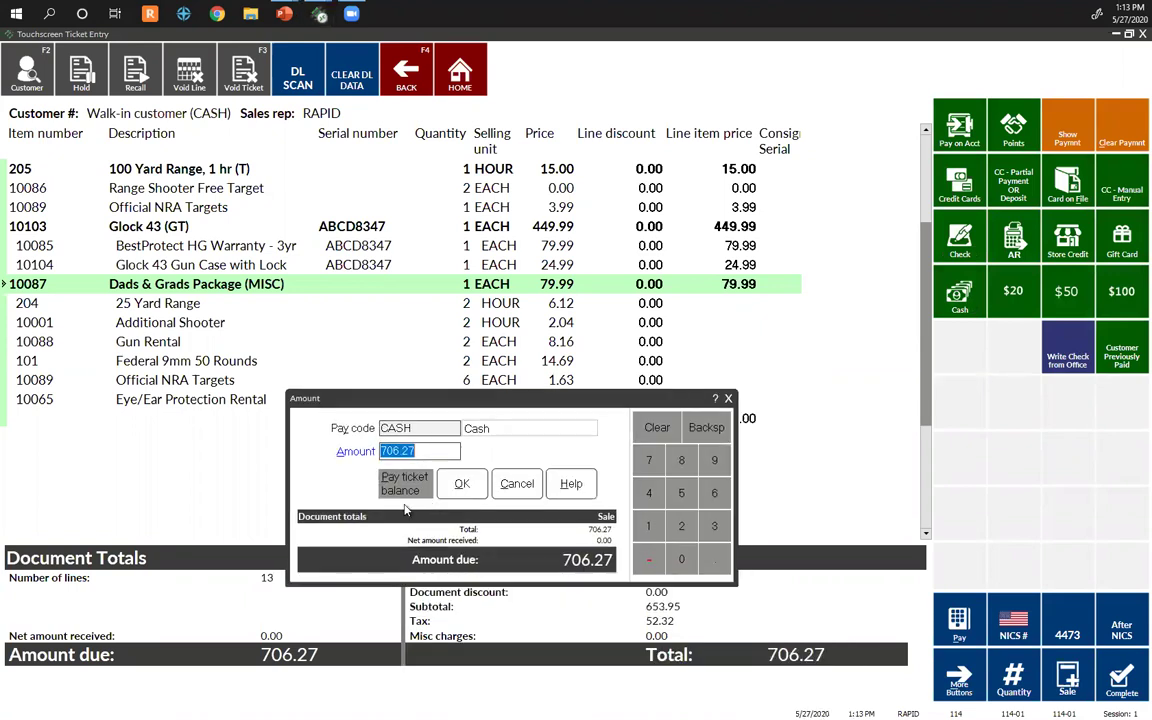
left_click(405, 494)
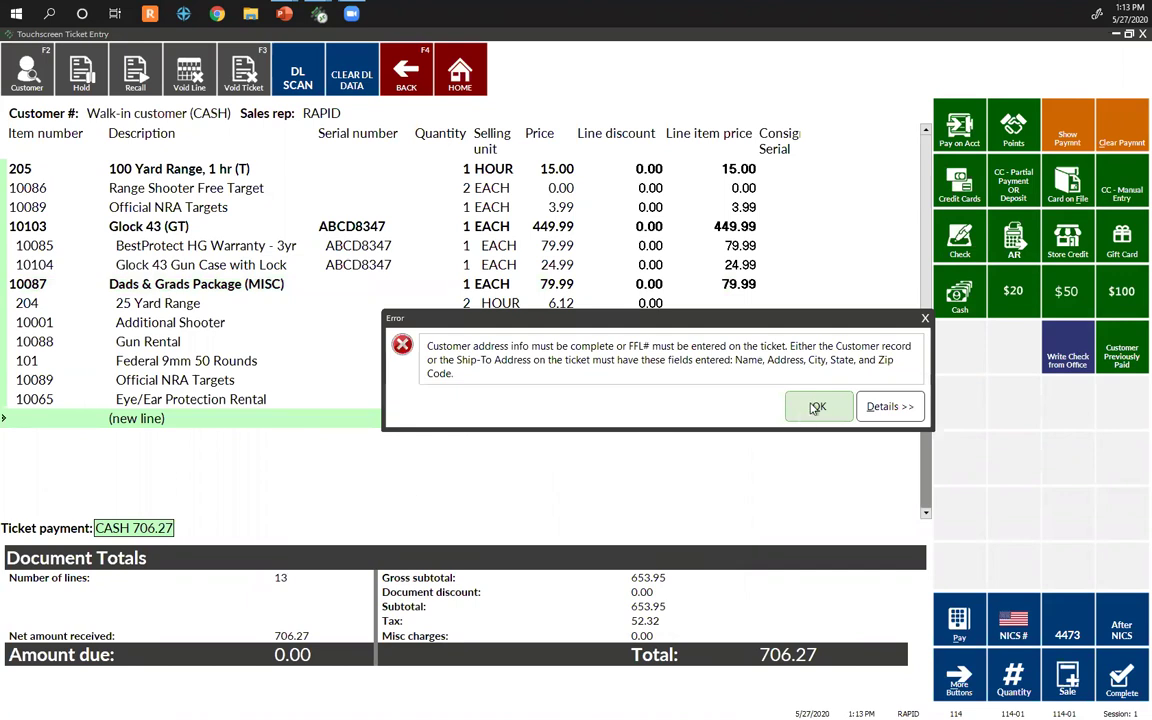
left_click(819, 406)
Step: Assign a saved customer from Customer LookUp and complete the cash ticket
left_click(49, 72)
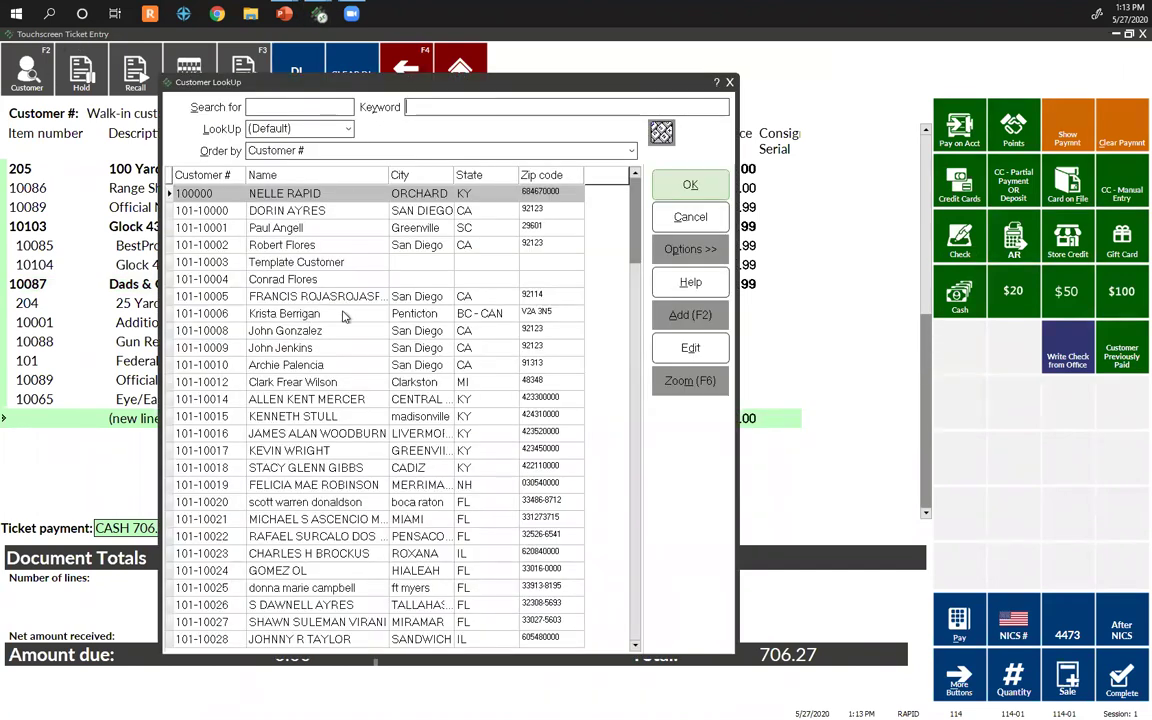
double_click(307, 217)
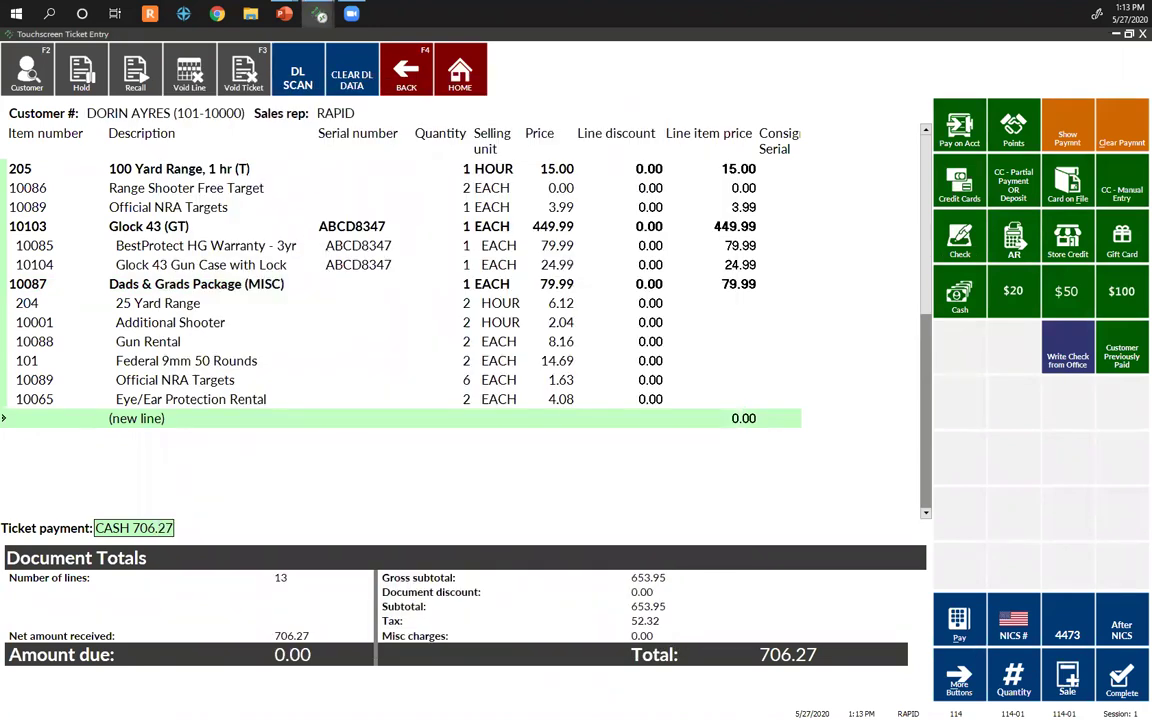
left_click(1119, 682)
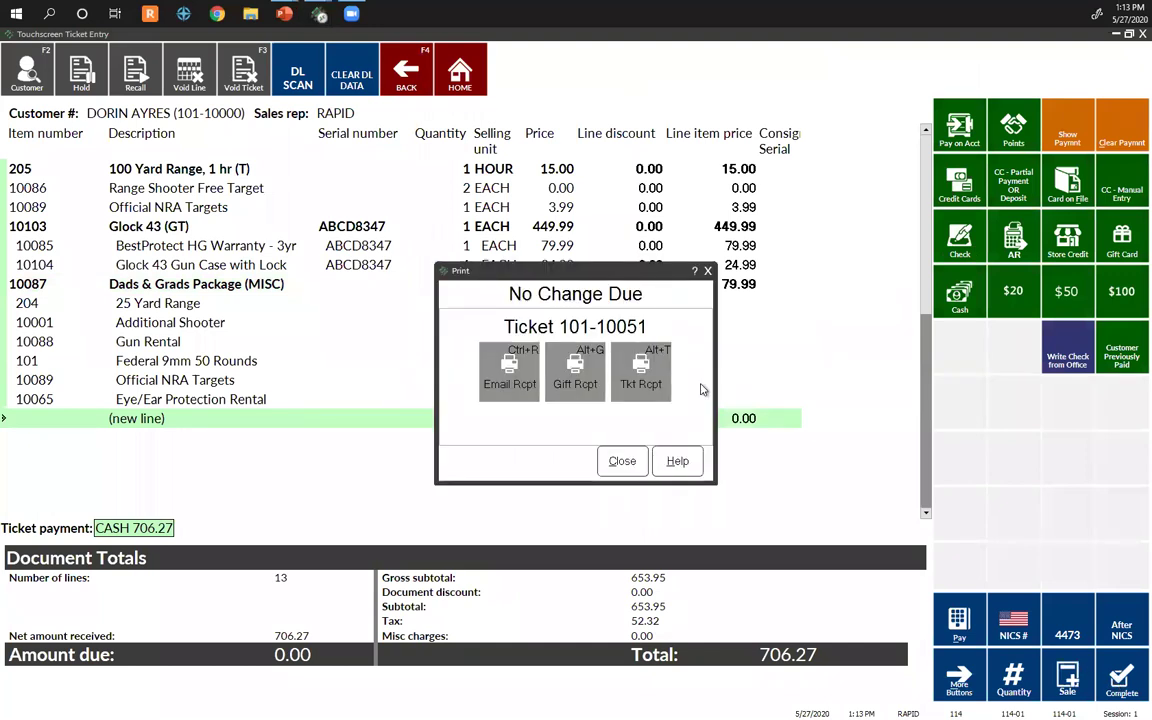
Step: Preview the receipt for ticket 101-10051, then close the receipt dialogs to a fresh 0.00 ticket
left_click(634, 366)
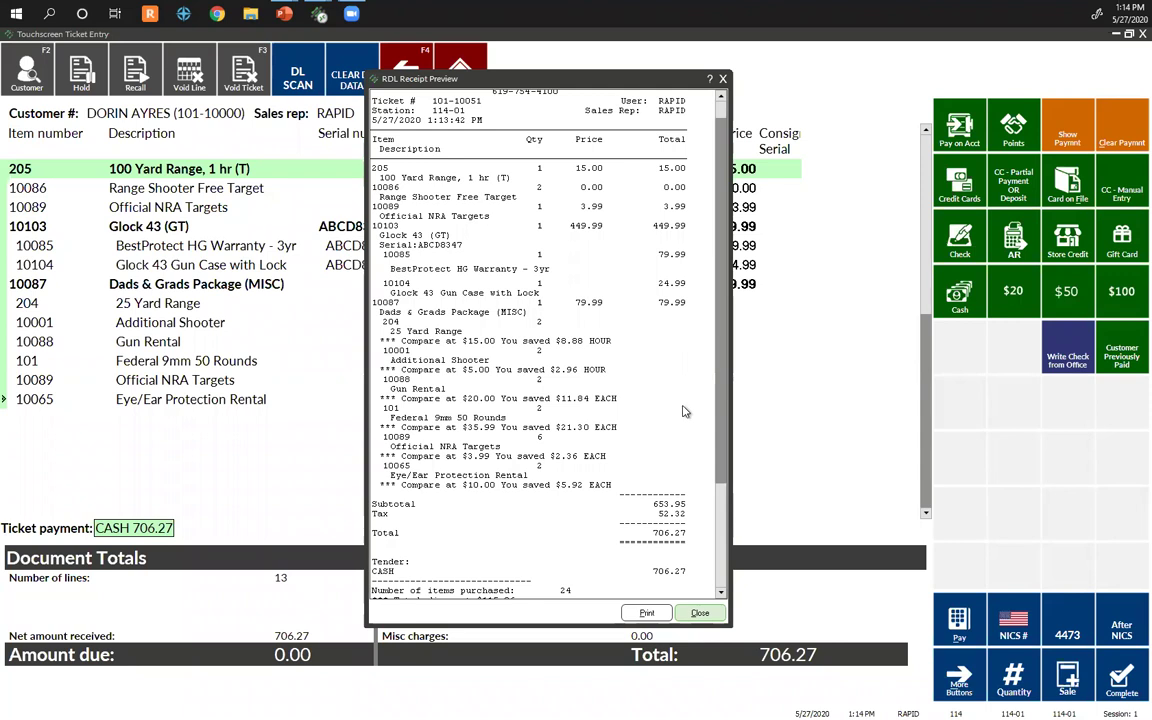
left_click(710, 616)
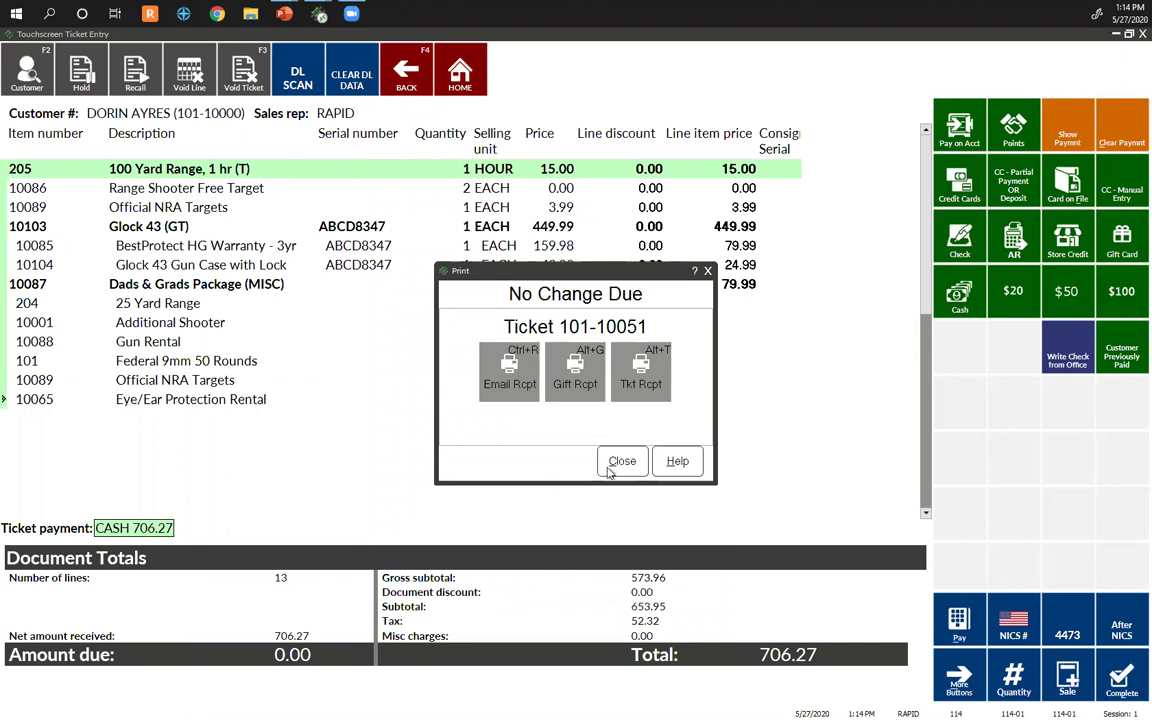
left_click(608, 467)
left_click(716, 611)
left_click(612, 462)
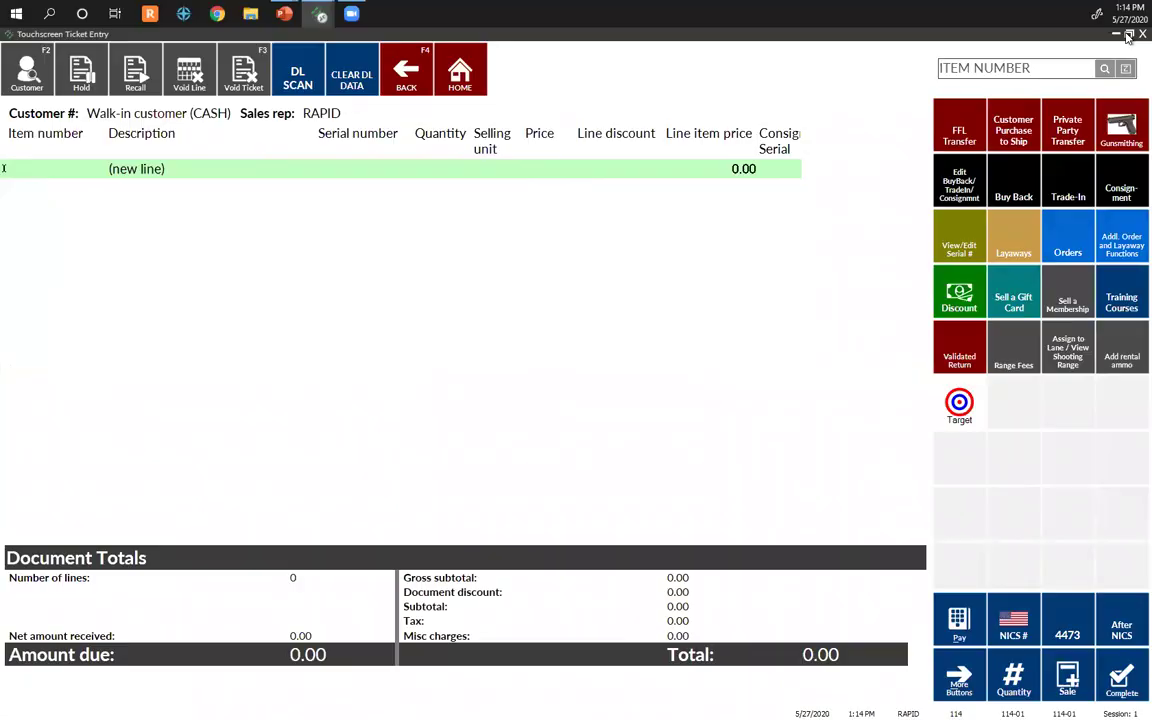
Step: Leave ticket entry and load item 205's kit in Inventory > Sales Kits
left_click(1142, 34)
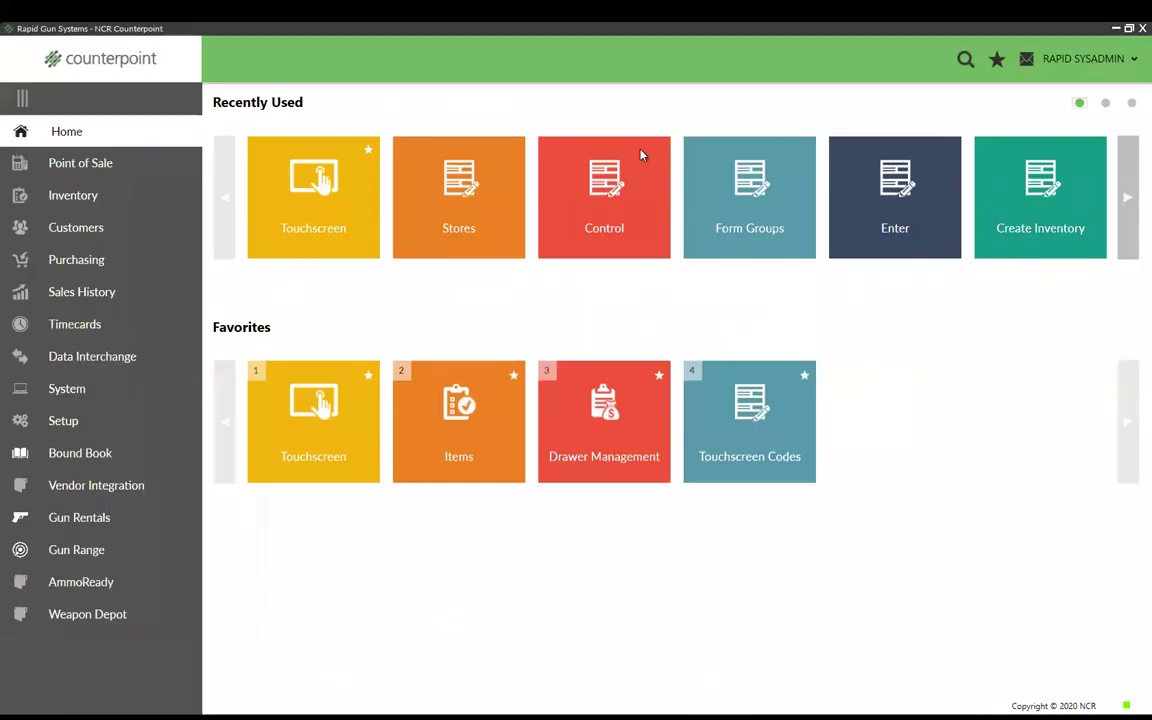
left_click(89, 199)
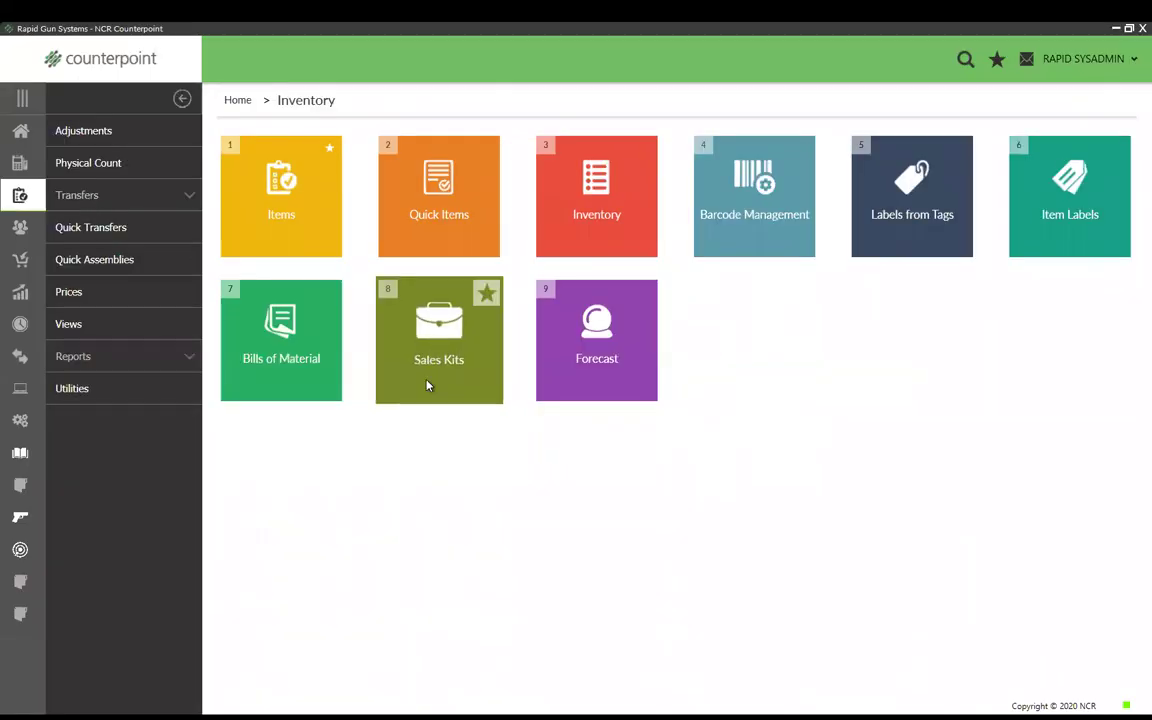
left_click(438, 347)
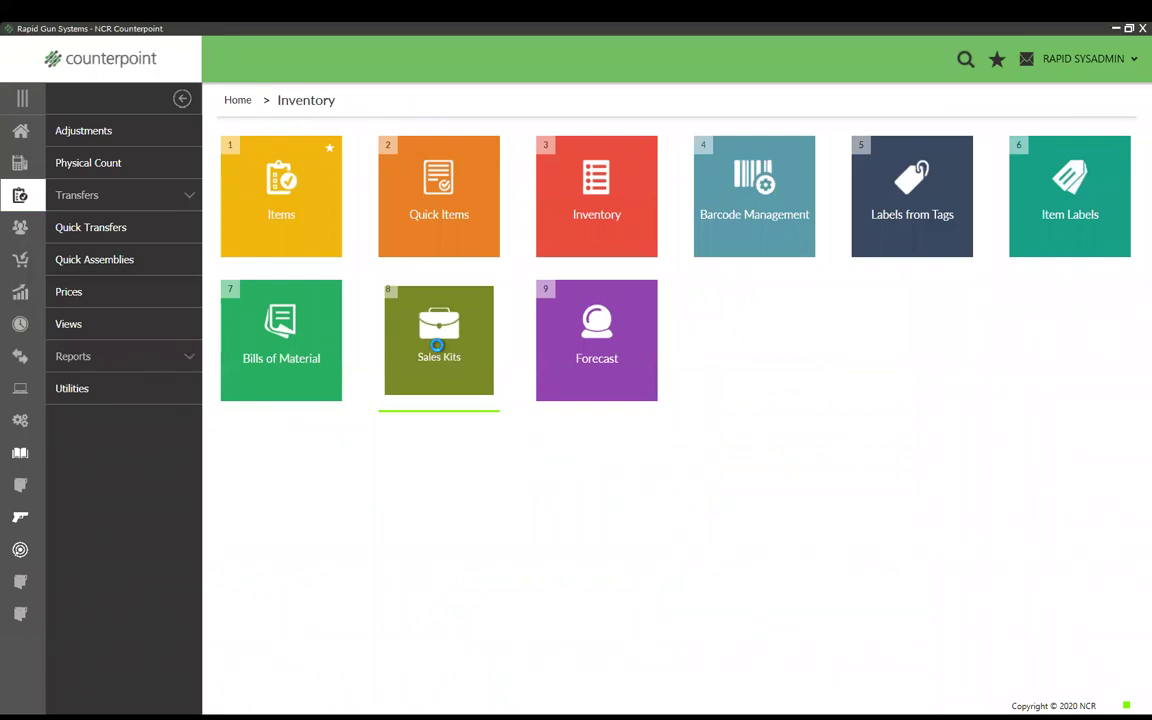
type("205")
key("Tab")
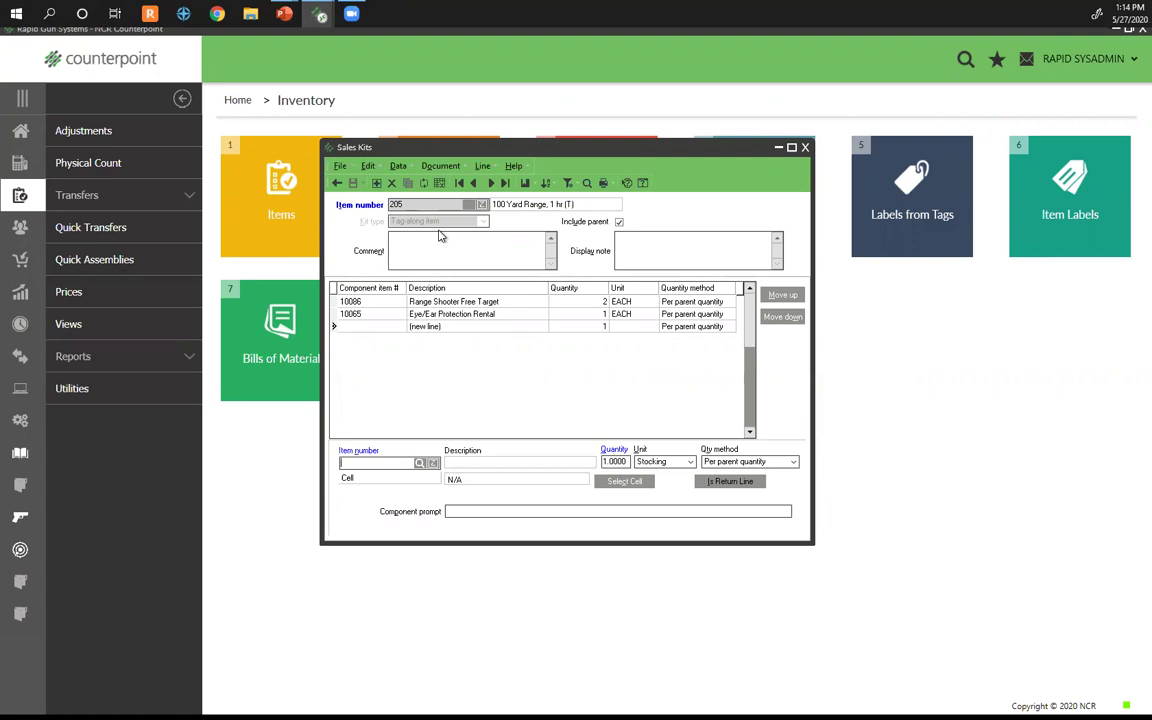
Step: Inspect the free target and eye/ear rental component lines, then clear the Sales Kits form
left_click(445, 301)
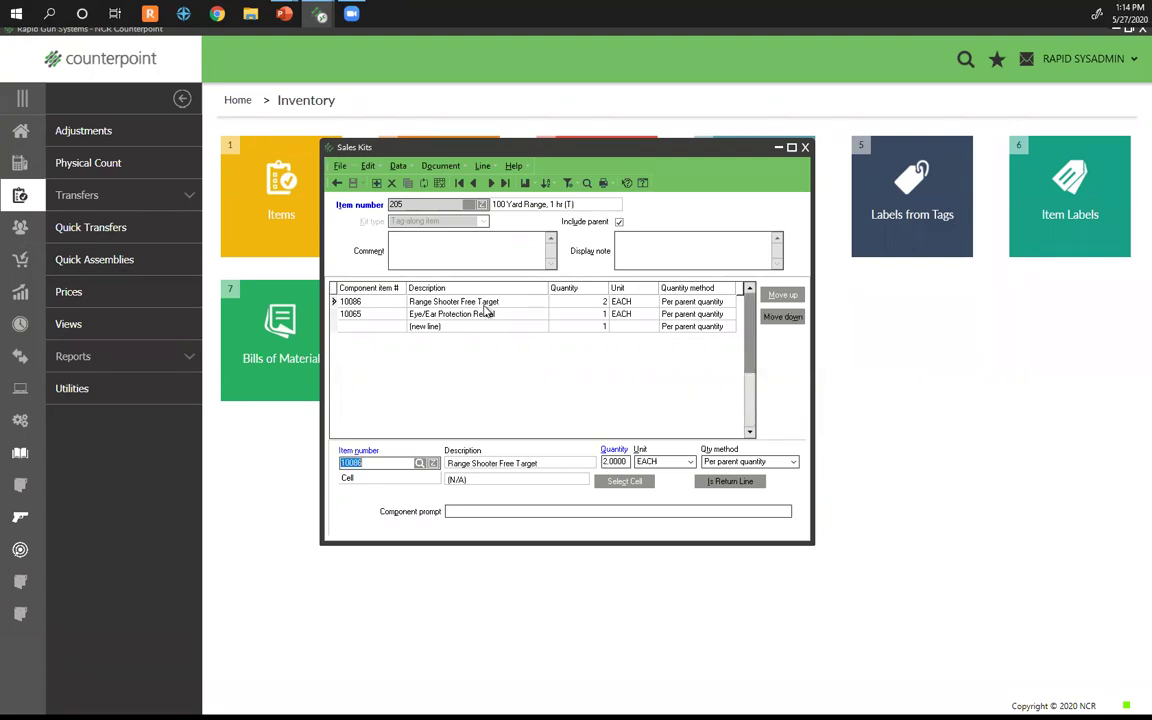
left_click(485, 316)
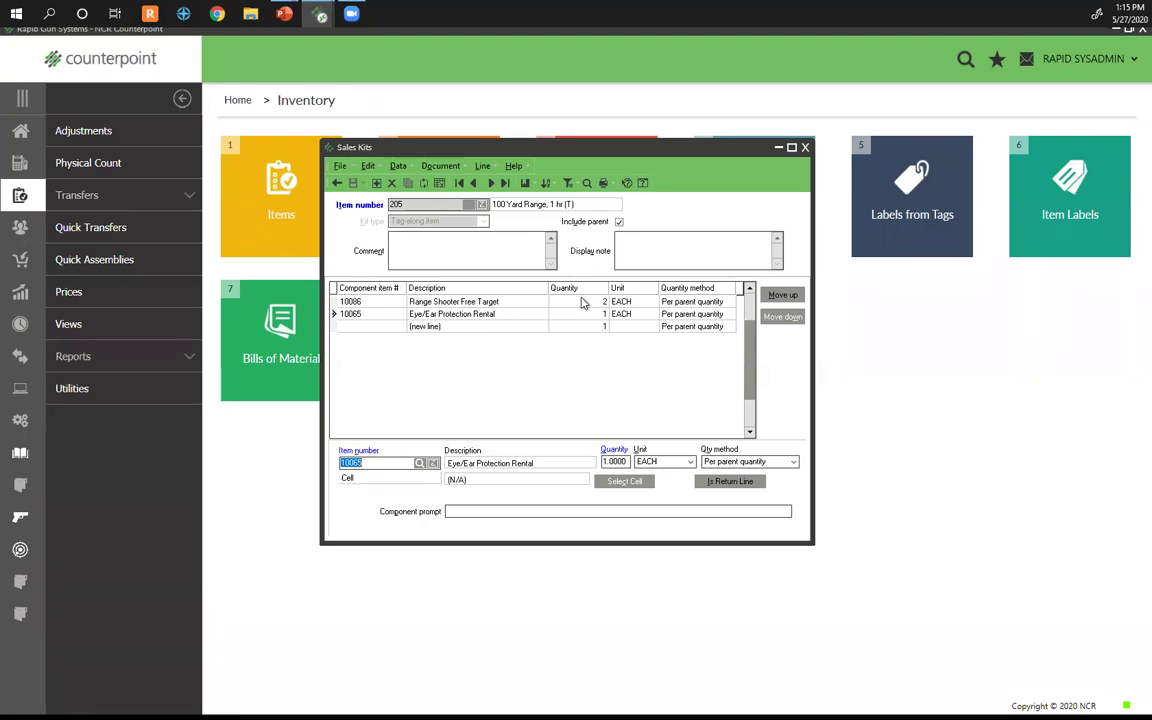
left_click(335, 183)
Step: Load kit 10103 and review its BestProtect warranty, Glock 43 gun case and Federal 9mm components
type("10103")
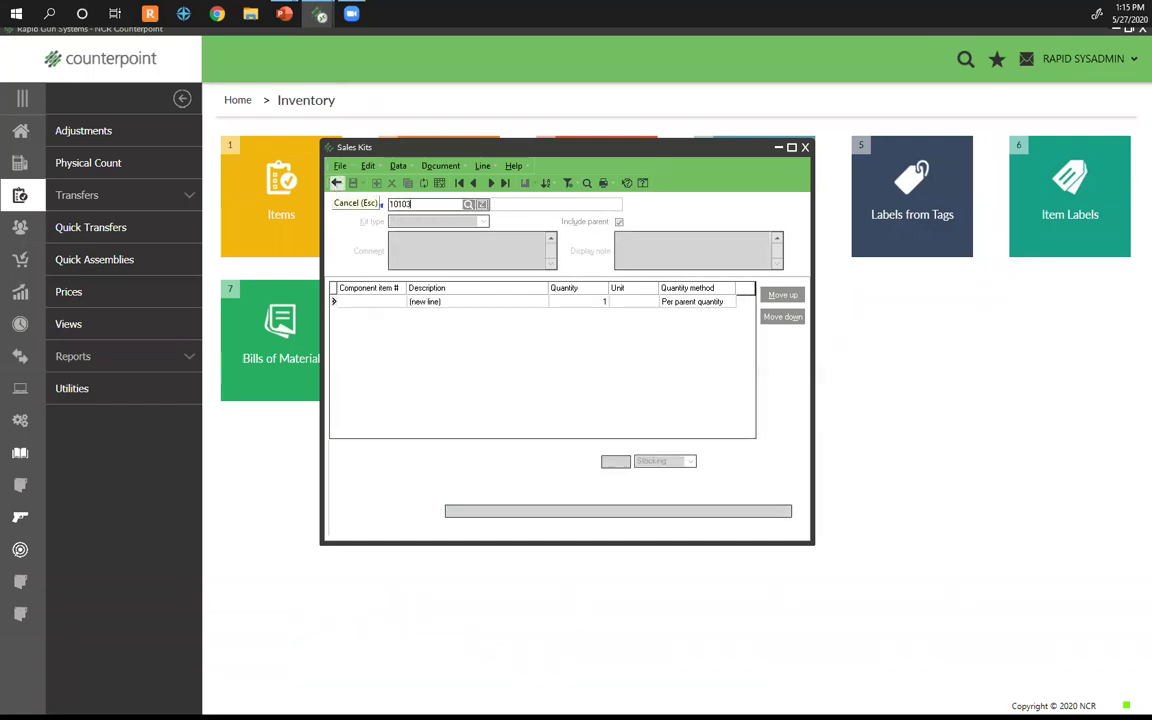
key("Return")
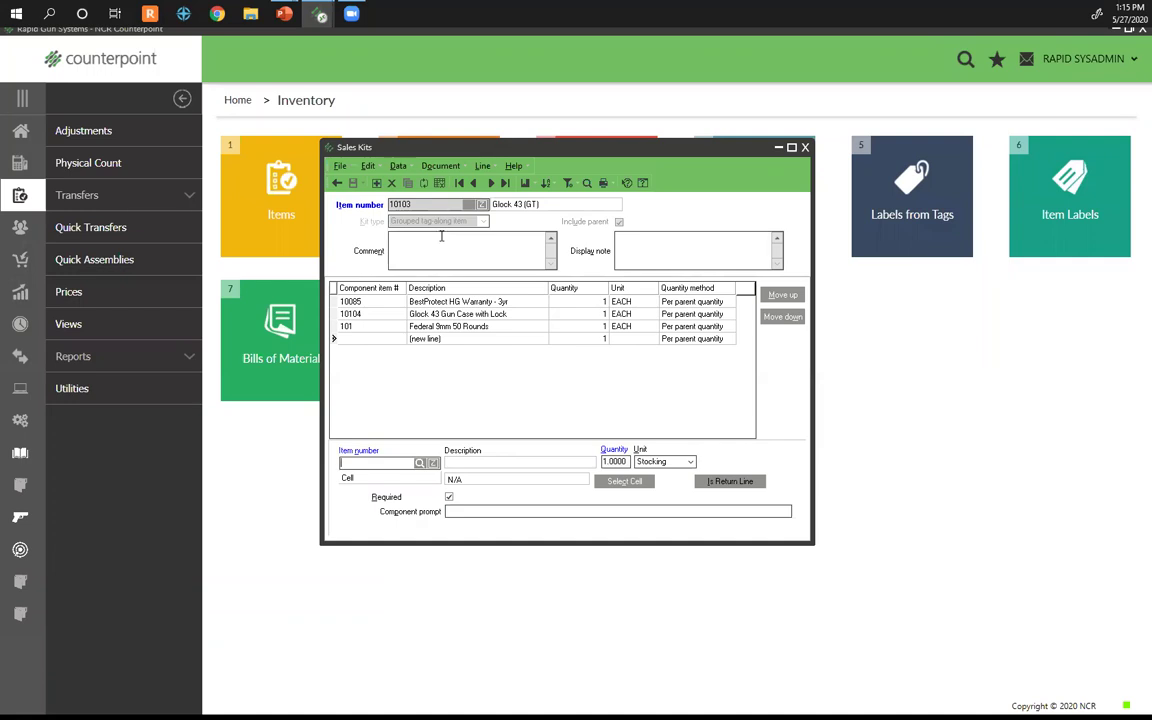
left_click(436, 307)
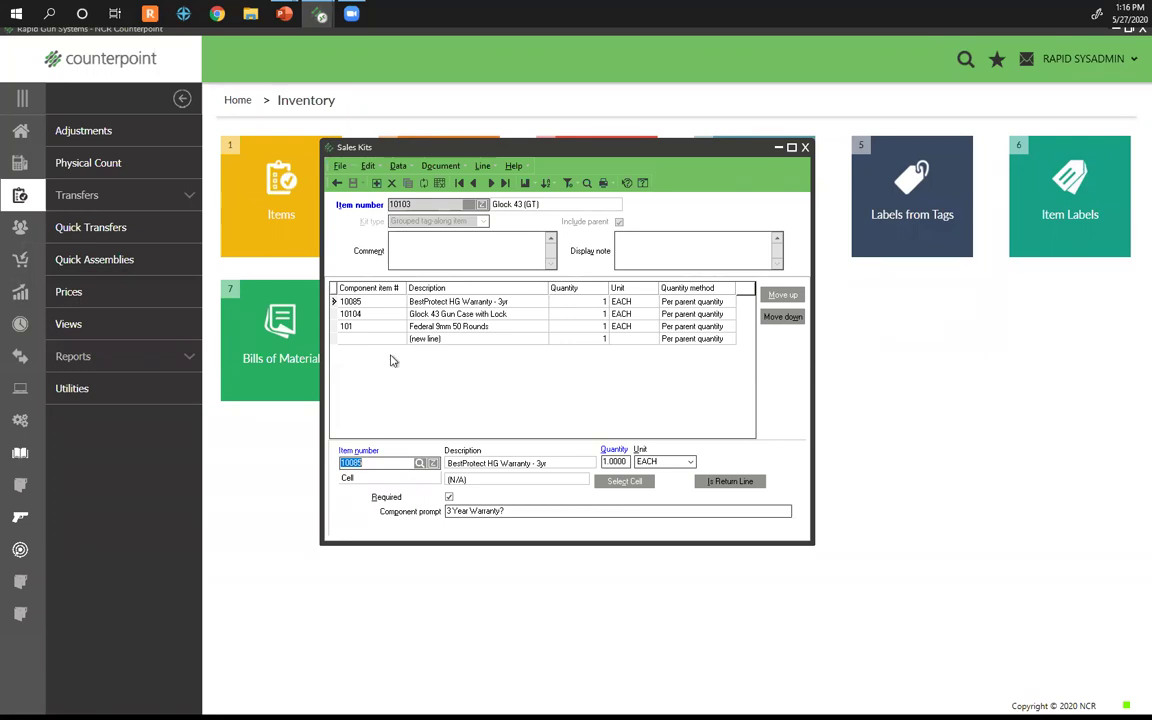
left_click(374, 319)
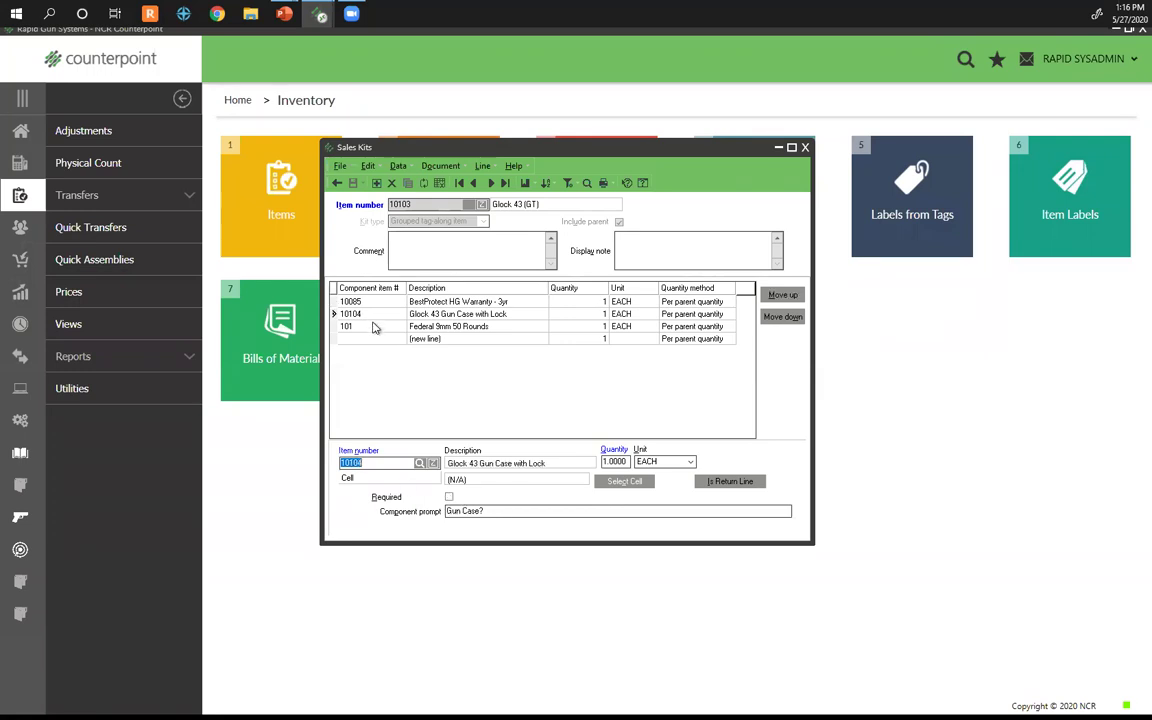
left_click(373, 327)
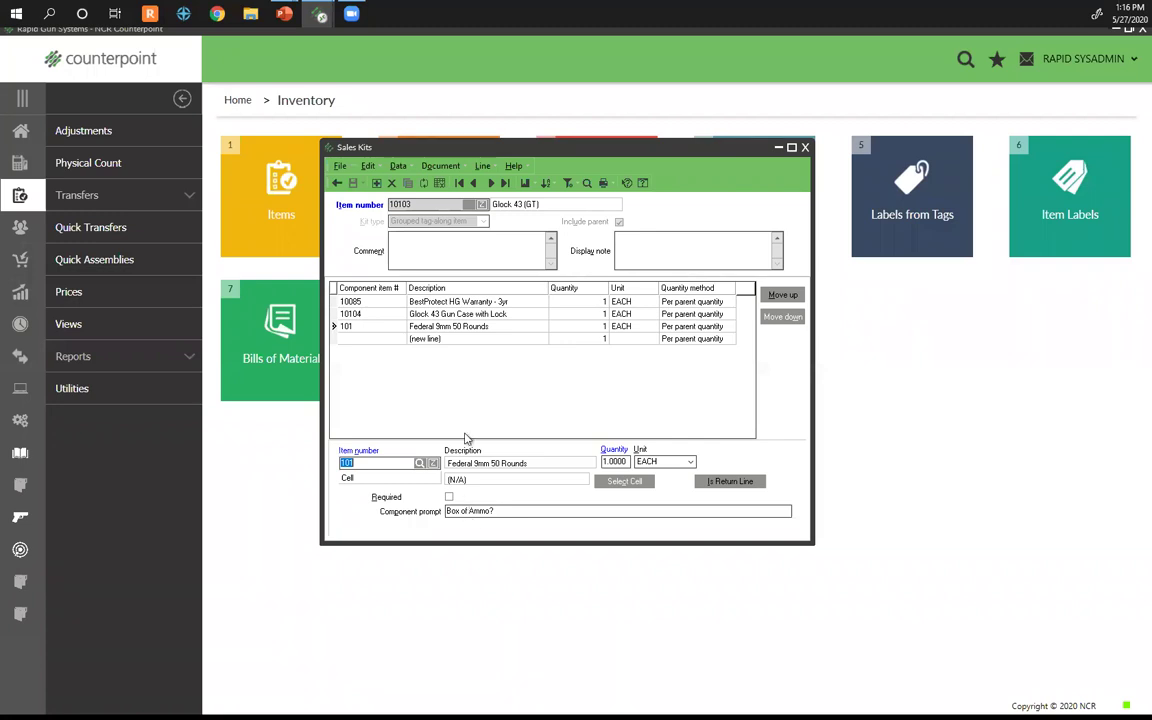
left_click(337, 183)
Step: Load kit 10087 (Dads & Grads Package), review its six components, then close Sales Kits
type("10087")
key("Tab")
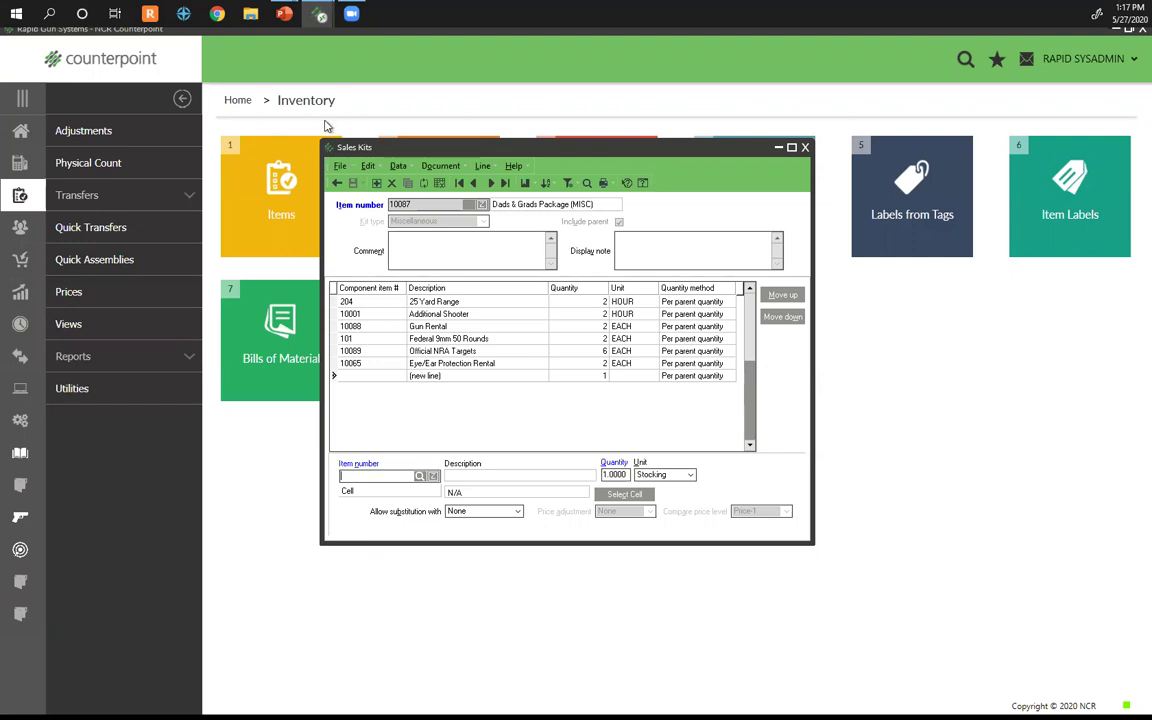
left_click(780, 147)
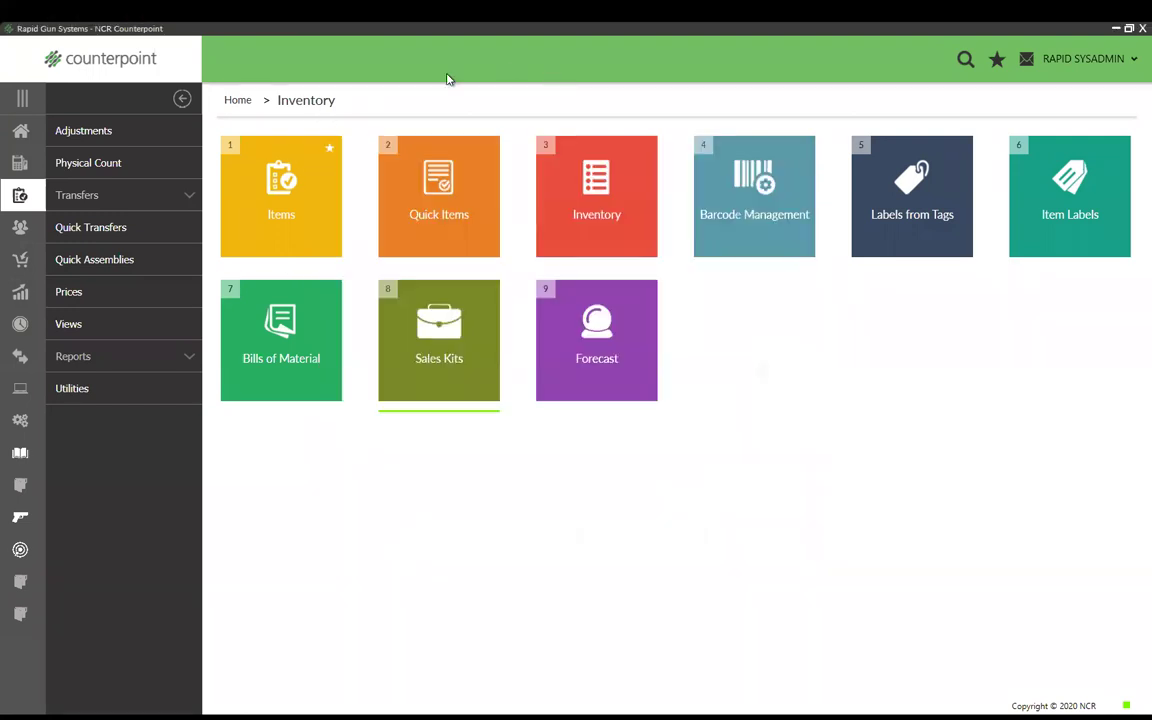